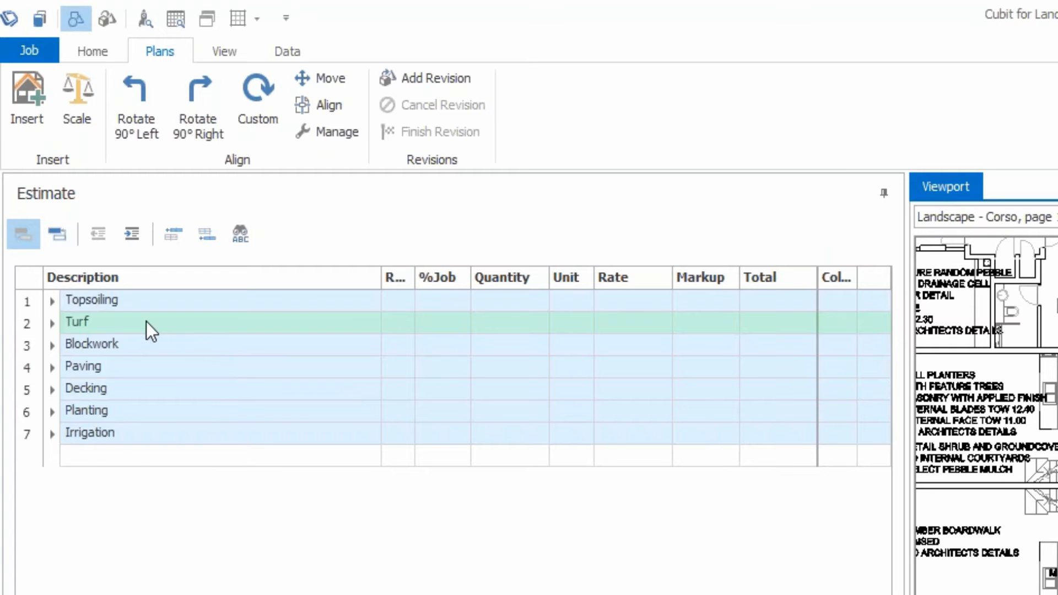
- Expand all trade headings in the estimate, from Topsoiling through Irrigation, to show their items
{"action": "left_click", "coordinate": [134, 307]}
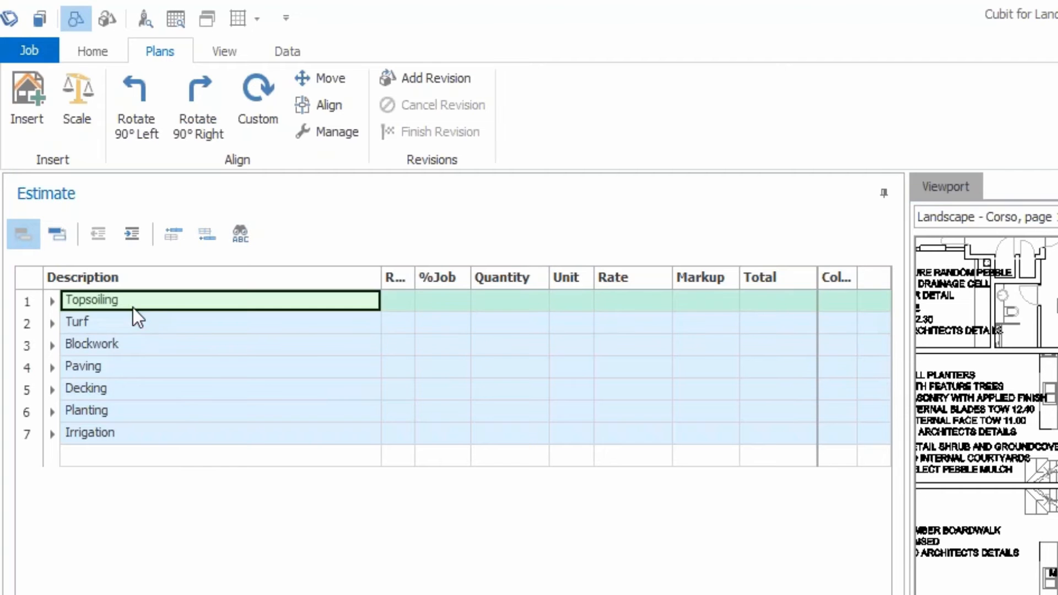
{"action": "left_click", "coordinate": [128, 325]}
{"action": "left_click", "coordinate": [125, 345]}
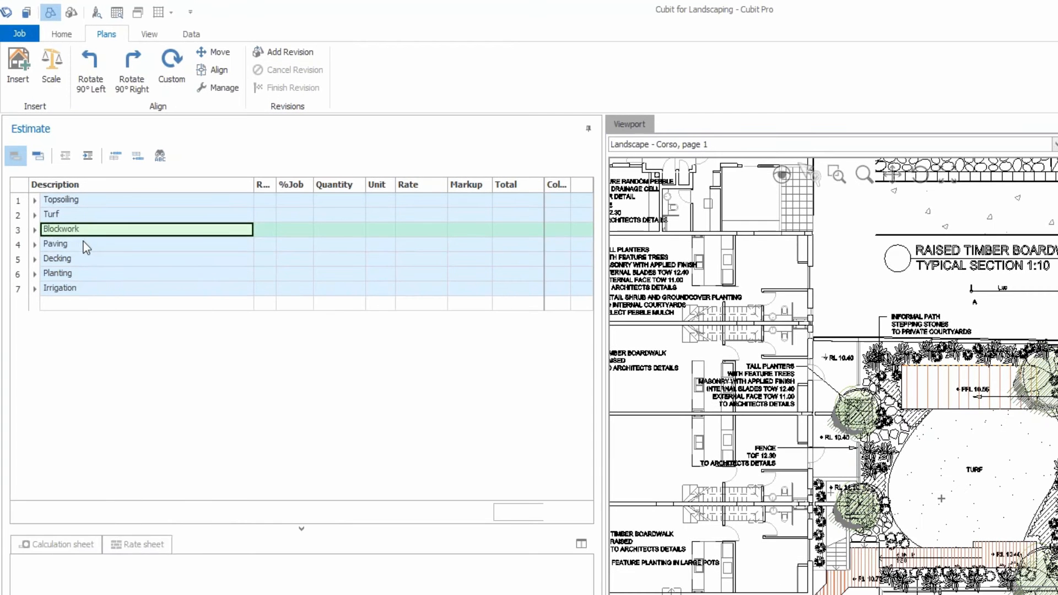
{"action": "right_click", "coordinate": [83, 241]}
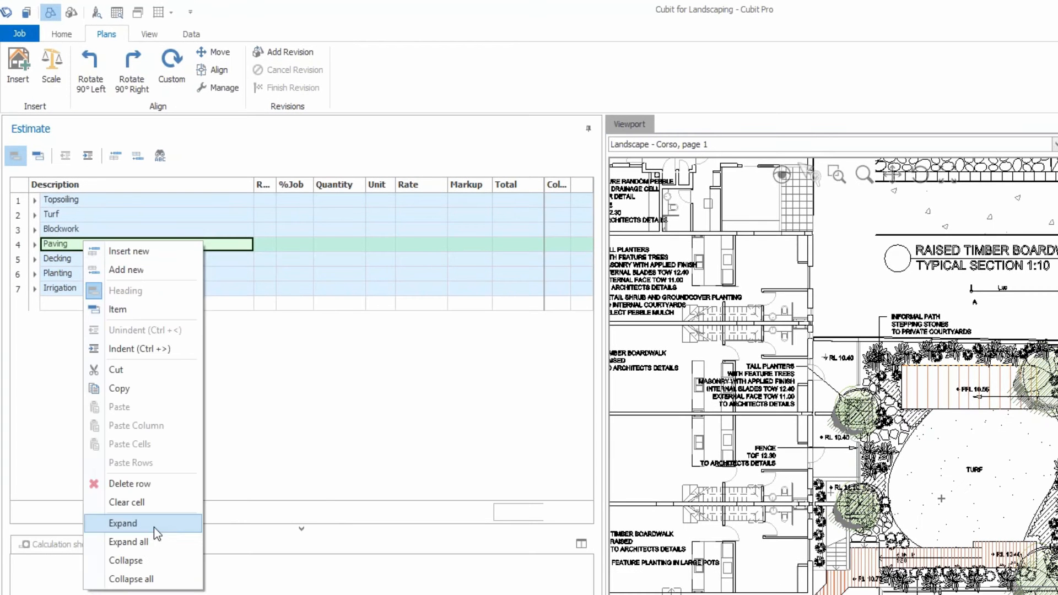
{"action": "left_click", "coordinate": [153, 545]}
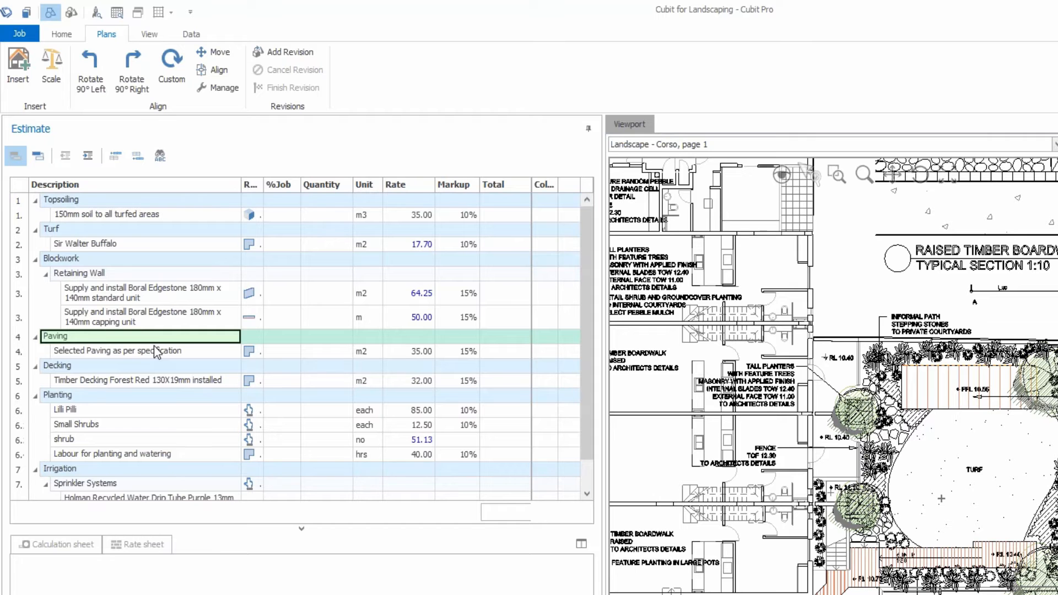
- Examine the topsoiling, turf and blockwork items and their rates, including the supply, lay, water in and delivery rates behind Sir Walter Buffalo
{"action": "left_click", "coordinate": [143, 214]}
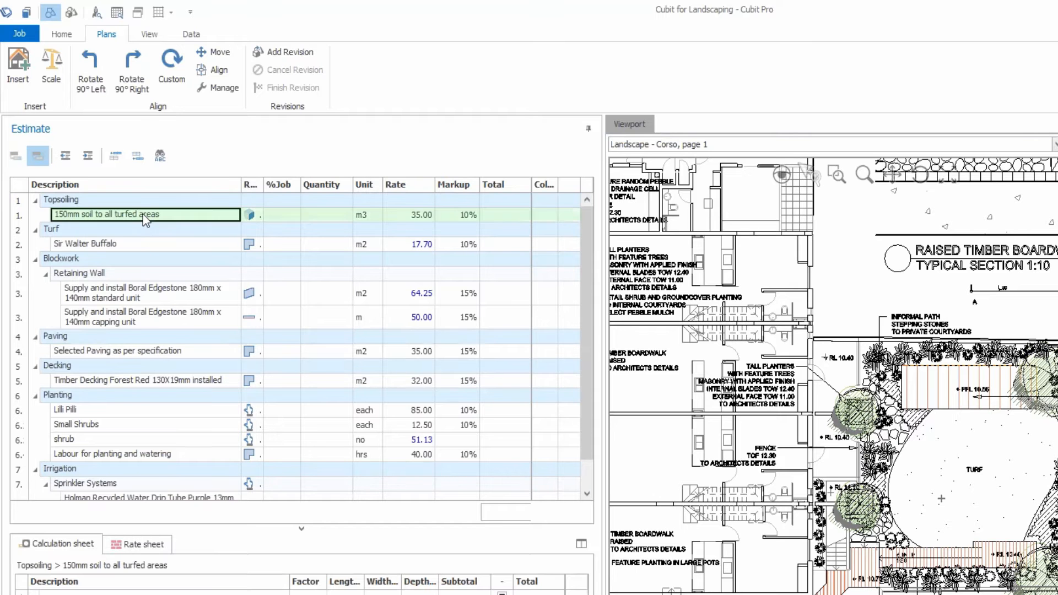
{"action": "left_click", "coordinate": [126, 247]}
{"action": "left_click", "coordinate": [128, 296]}
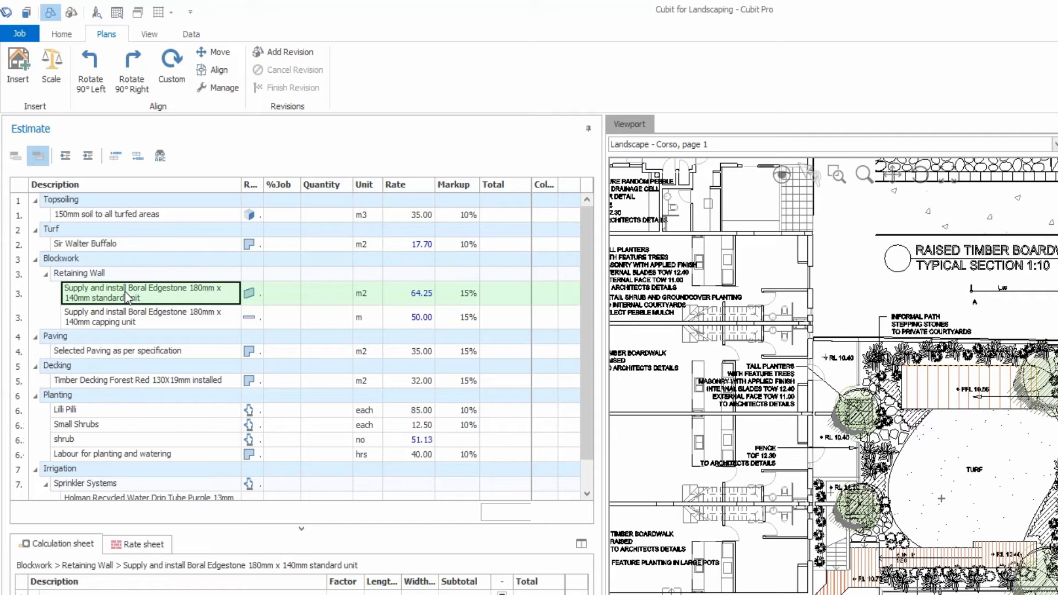
{"action": "left_click", "coordinate": [419, 216]}
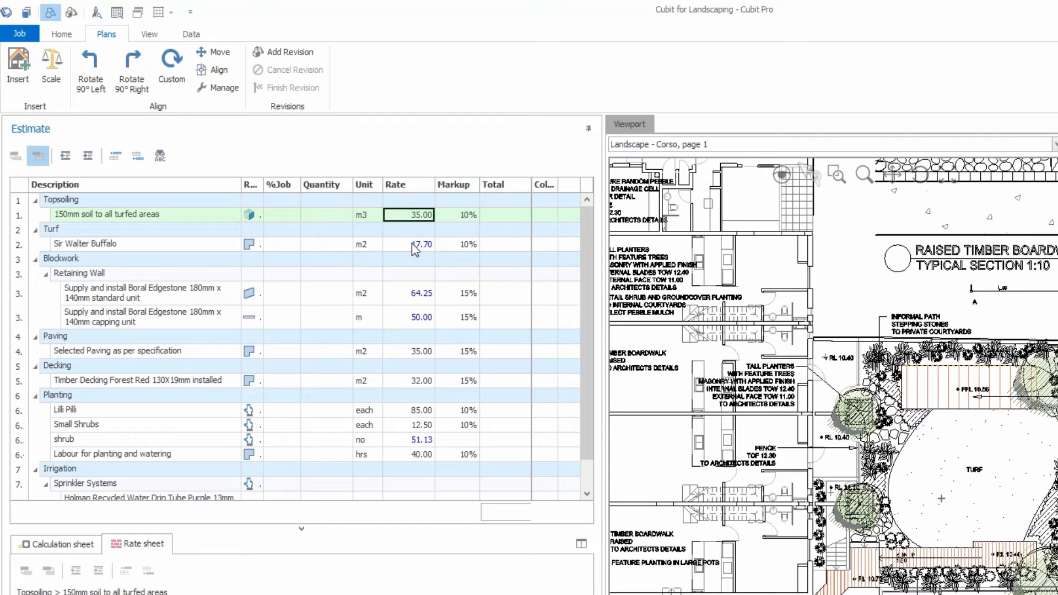
{"action": "left_click", "coordinate": [411, 243]}
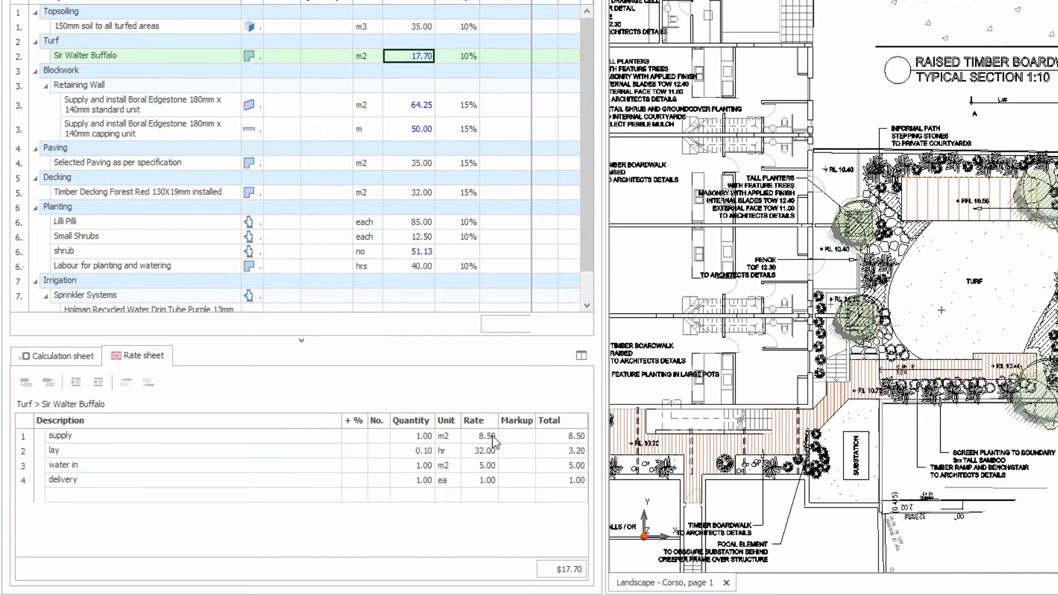
{"action": "left_click", "coordinate": [493, 436]}
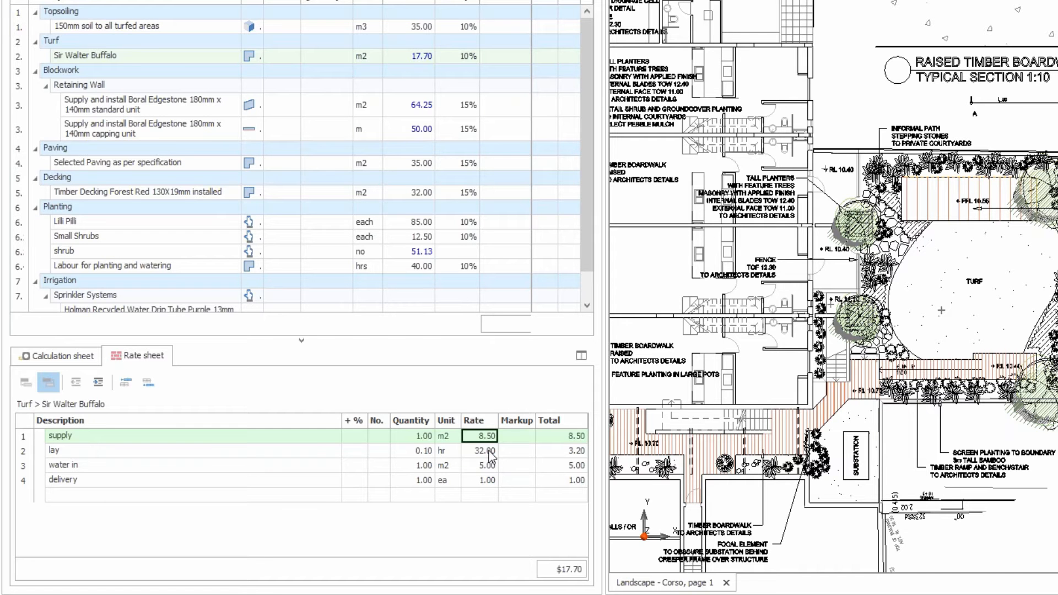
{"action": "left_click", "coordinate": [490, 450]}
{"action": "left_click", "coordinate": [489, 465]}
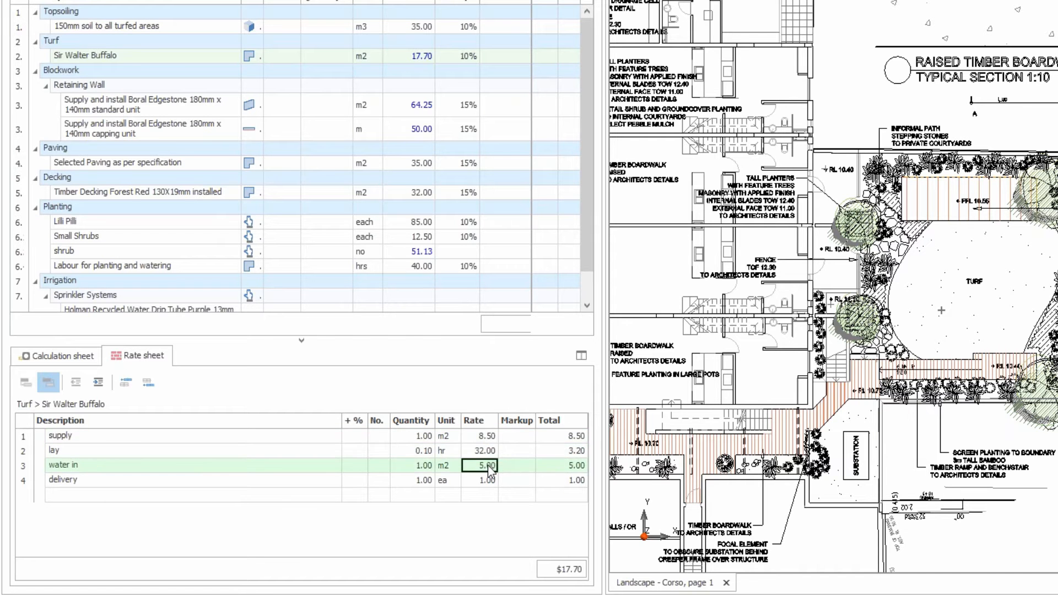
{"action": "left_click", "coordinate": [487, 479]}
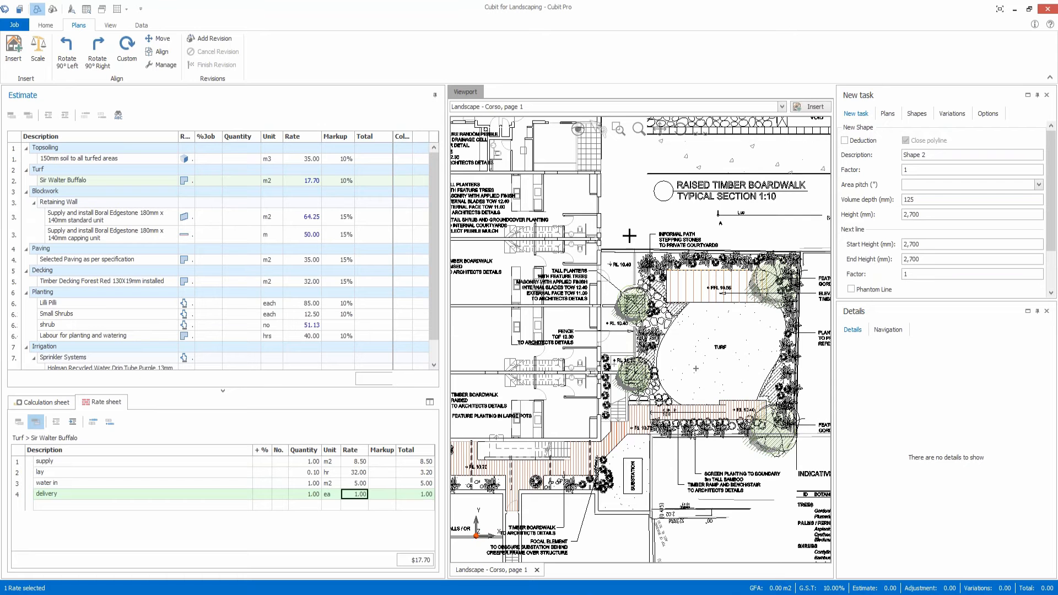
- Scale the active plan by drawing a single horizontal line along the 6.0M ramp dimension and giving it a length of 6000 mm
{"action": "scroll", "coordinate": [629, 237], "scroll_direction": "down", "scroll_amount": 4}
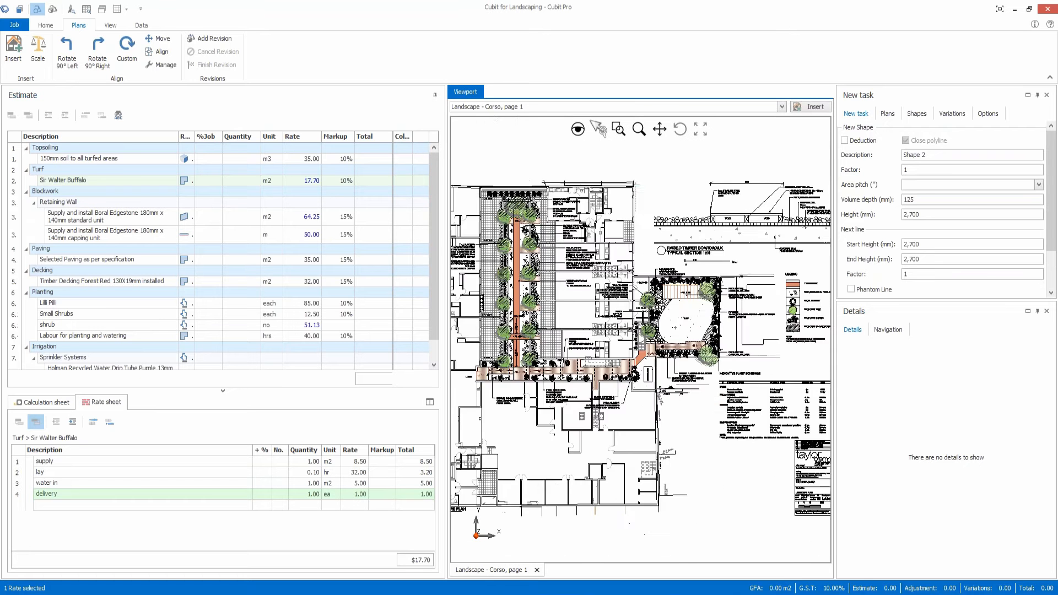
{"action": "scroll", "coordinate": [643, 317], "scroll_direction": "up", "scroll_amount": 4}
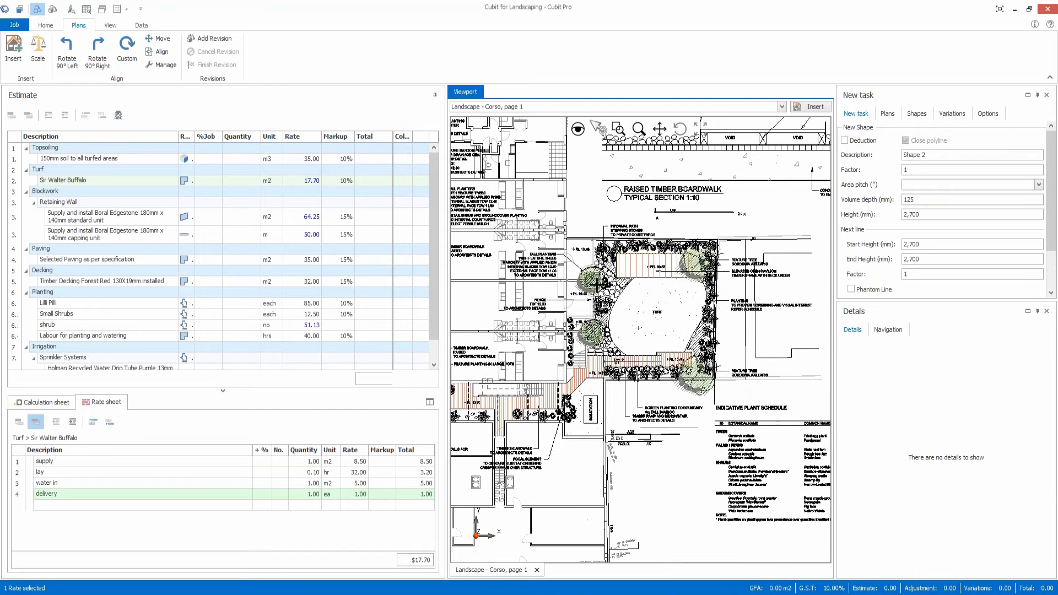
{"action": "scroll", "coordinate": [639, 328], "scroll_direction": "up", "scroll_amount": 1}
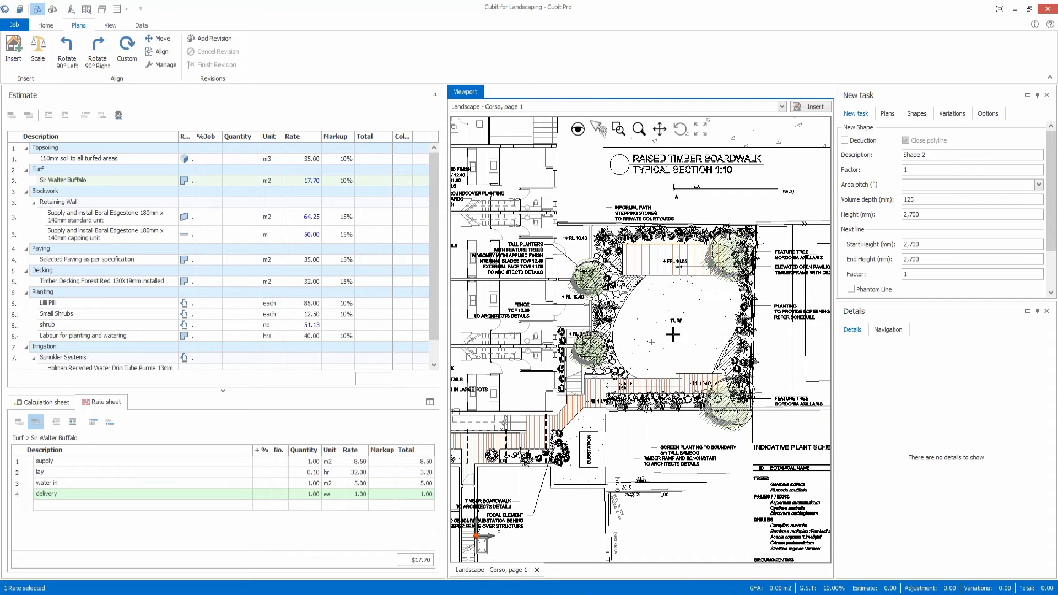
{"action": "scroll", "coordinate": [672, 335], "scroll_direction": "up", "scroll_amount": 1}
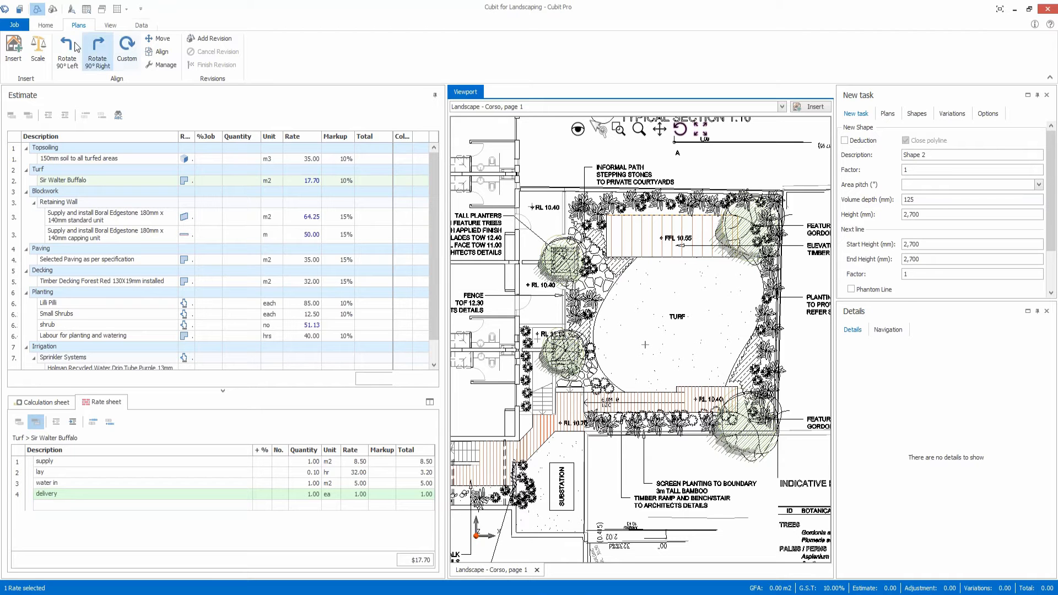
{"action": "left_click", "coordinate": [44, 55]}
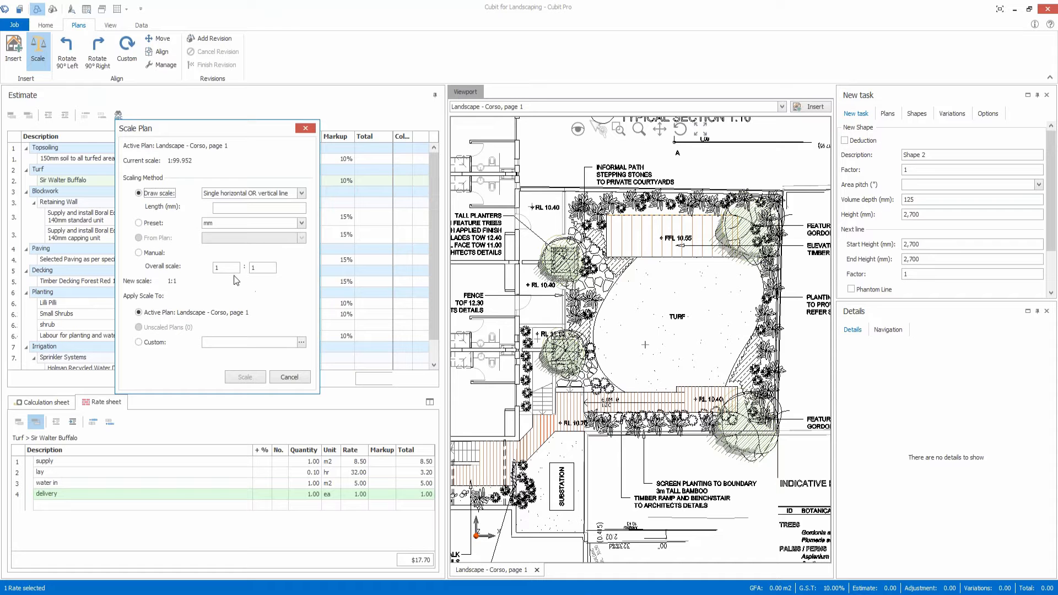
{"action": "left_click", "coordinate": [248, 208]}
{"action": "left_click_drag", "start_coordinate": [619, 426], "coordinate": [597, 399]}
{"action": "scroll", "coordinate": [570, 370], "scroll_direction": "up", "scroll_amount": 2}
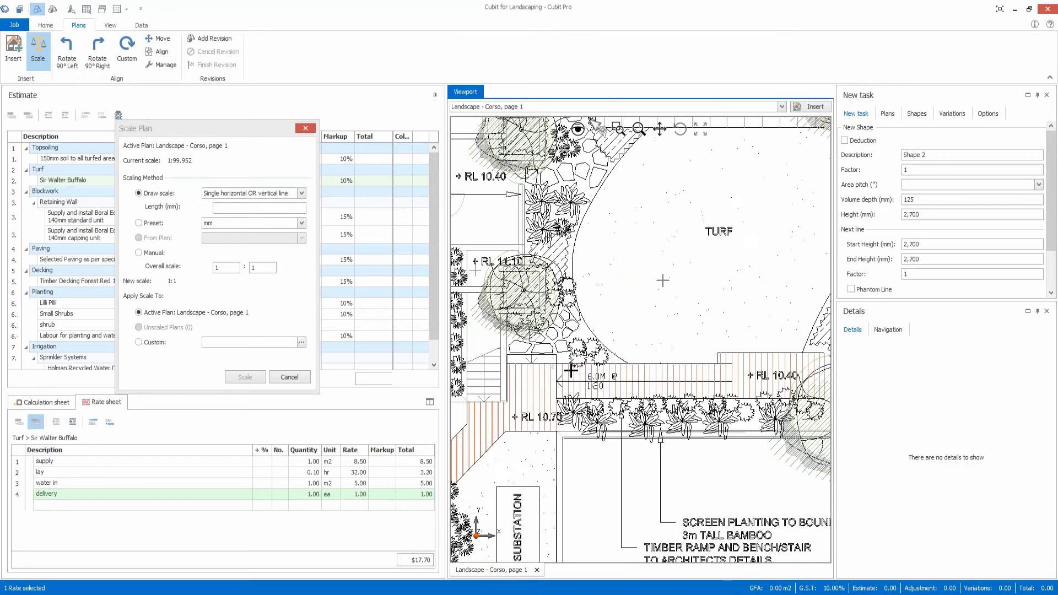
{"action": "scroll", "coordinate": [570, 369], "scroll_direction": "up", "scroll_amount": 1}
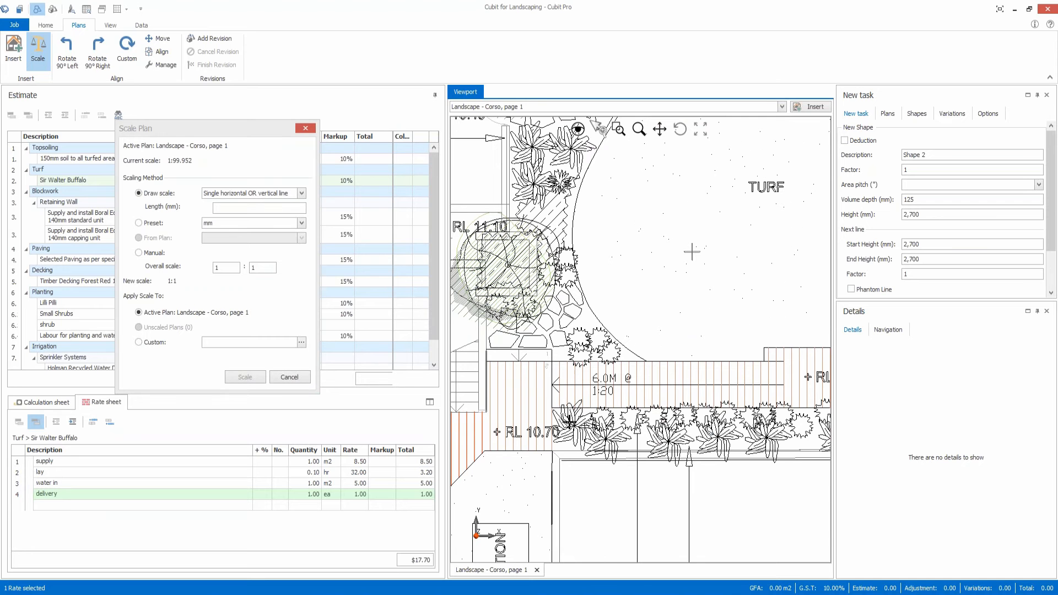
{"action": "left_click", "coordinate": [551, 385]}
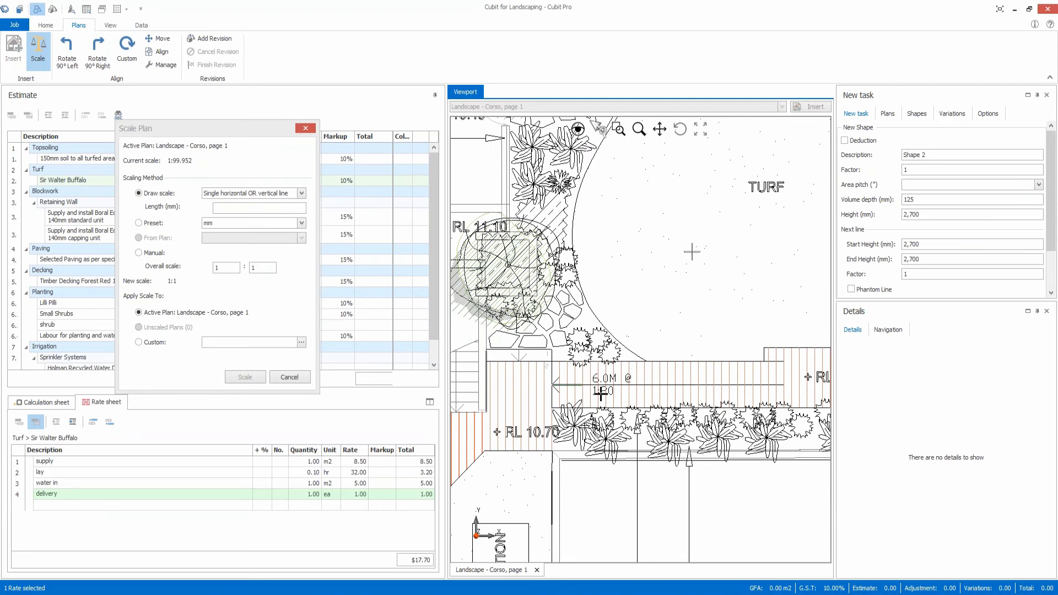
{"action": "left_click", "coordinate": [782, 385]}
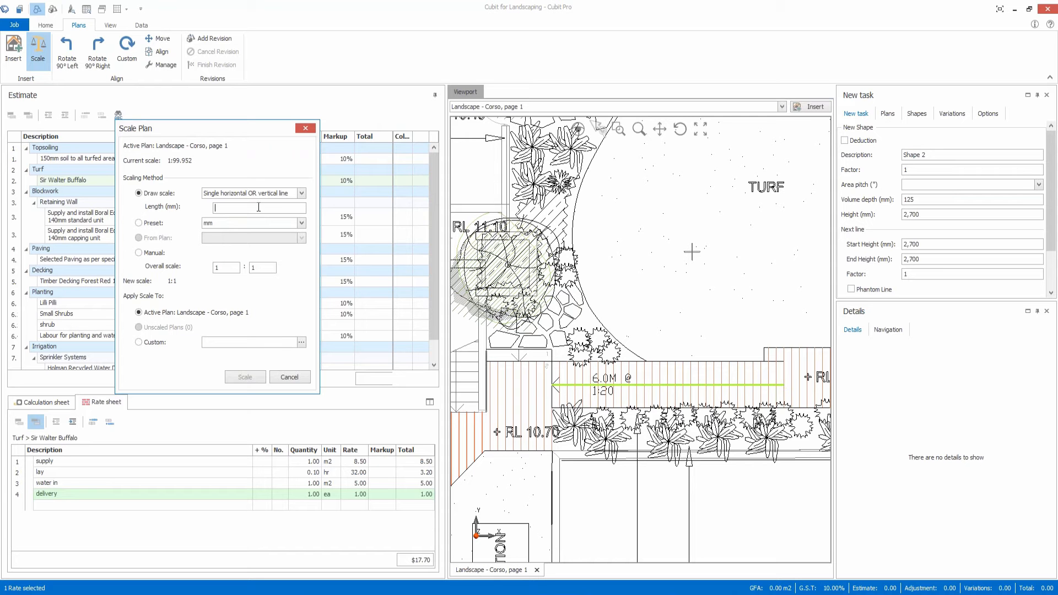
{"action": "type", "text": "6000"}
{"action": "left_click", "coordinate": [246, 379]}
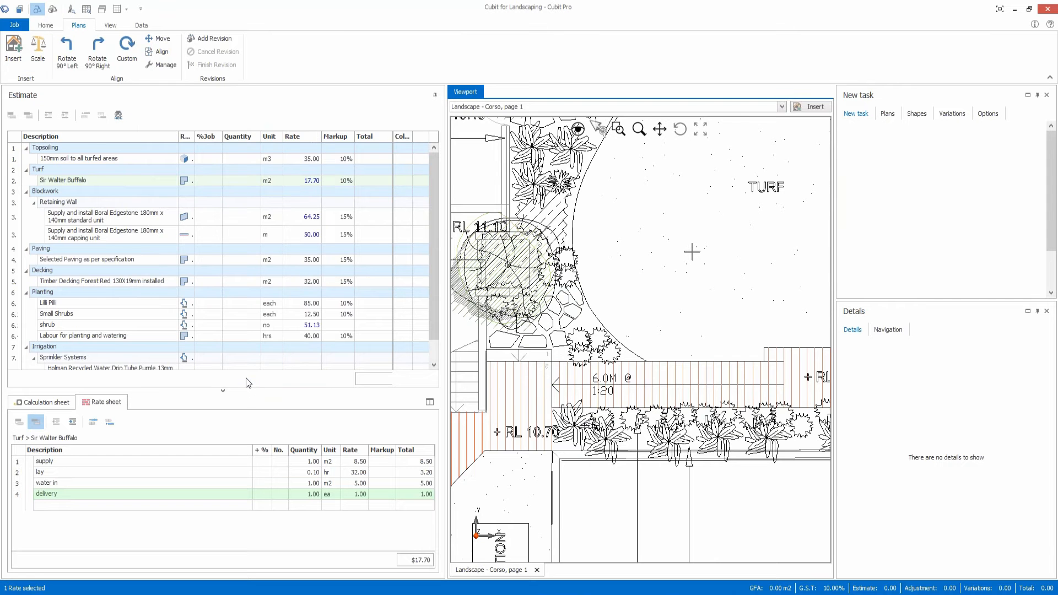
- Select the items "150mm soil to all turfed areas" and "Sir Walter Buffalo" together and set the new shape's volume depth to 150 mm
{"action": "scroll", "coordinate": [635, 312], "scroll_direction": "down", "scroll_amount": 3}
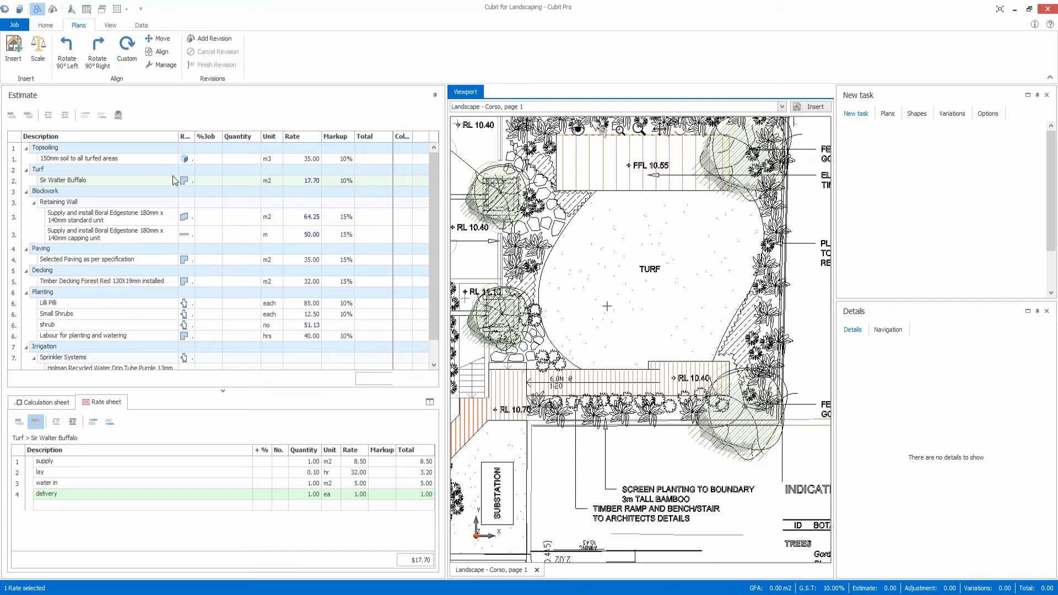
{"action": "left_click", "coordinate": [153, 162]}
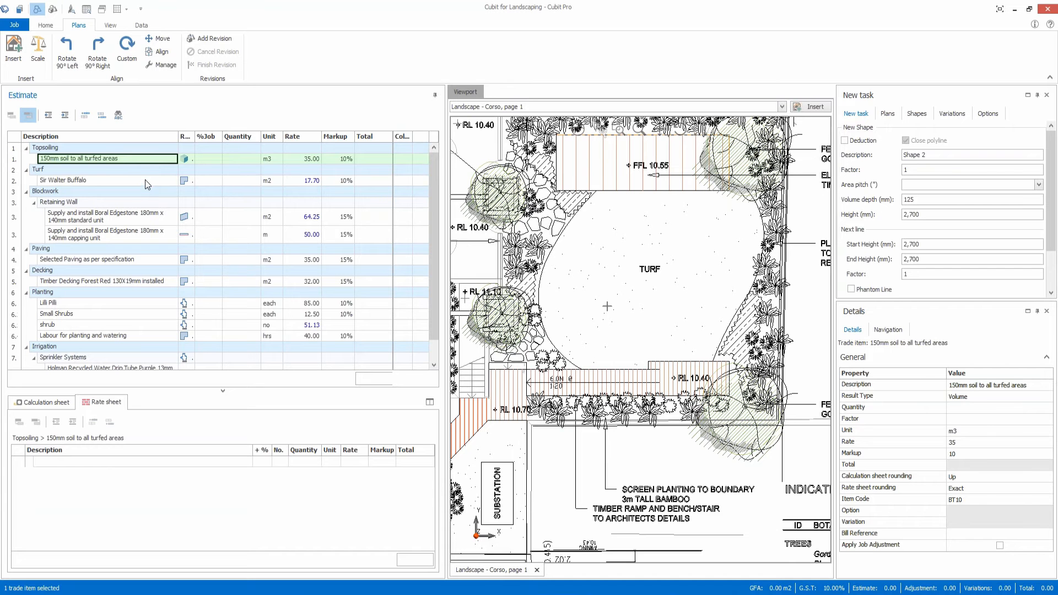
{"action": "left_click", "coordinate": [144, 180], "text": "ctrl"}
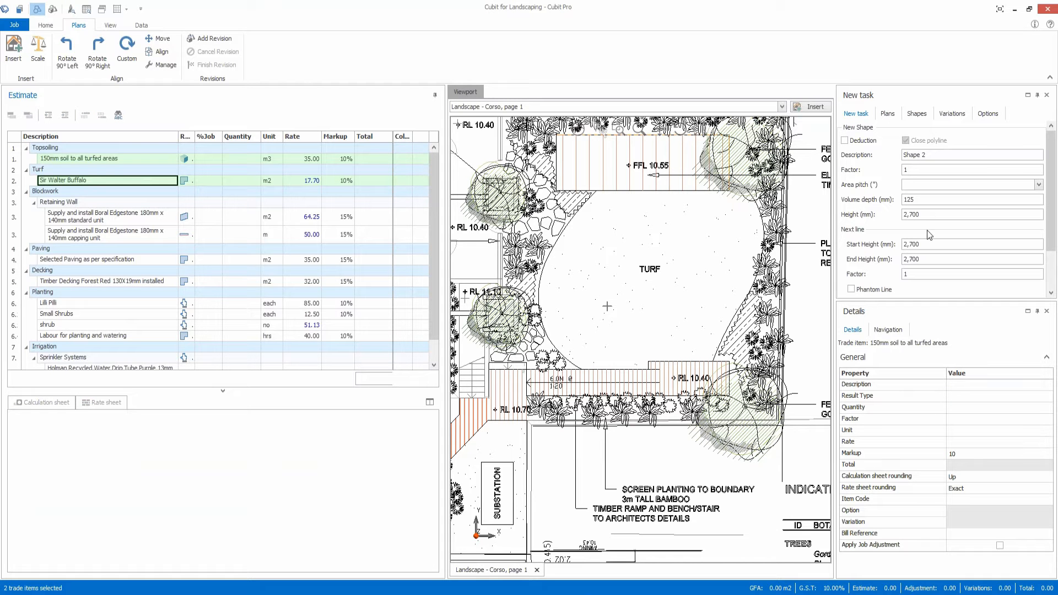
{"action": "left_click", "coordinate": [915, 199]}
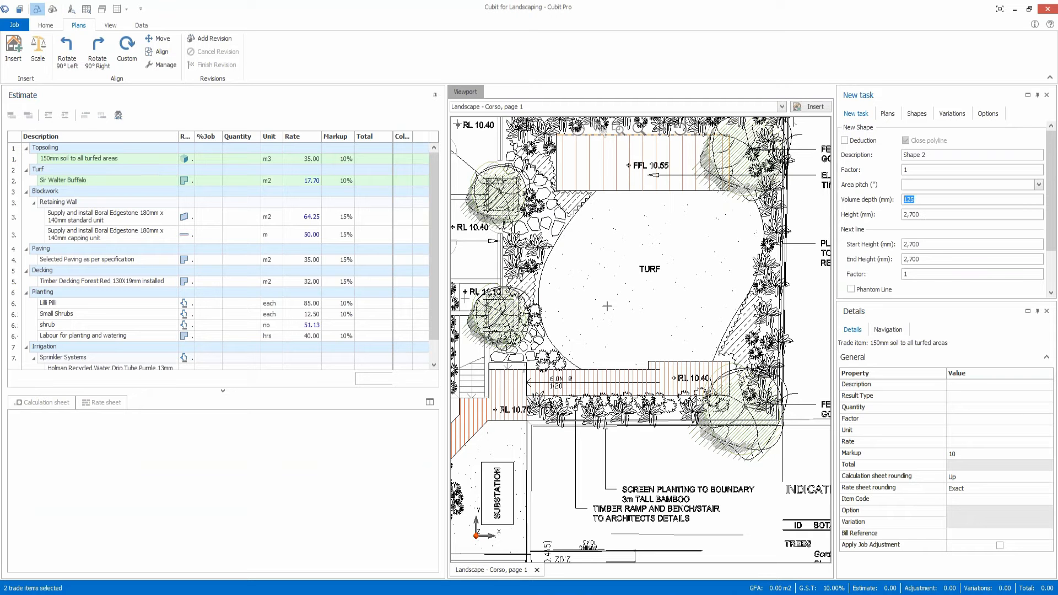
{"action": "type", "text": "150"}
- Begin a polyline at the ramp's corner and trace the turf's lower edge and western curve up to the FFL 10.55 deck
{"action": "left_click_drag", "start_coordinate": [589, 253], "coordinate": [572, 285]}
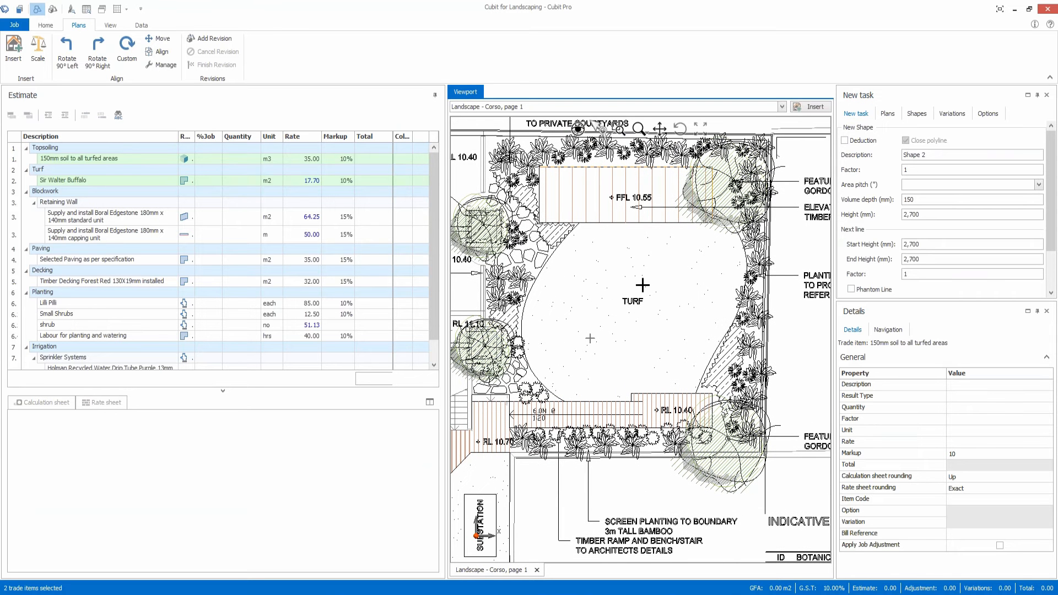
{"action": "left_click", "coordinate": [45, 25]}
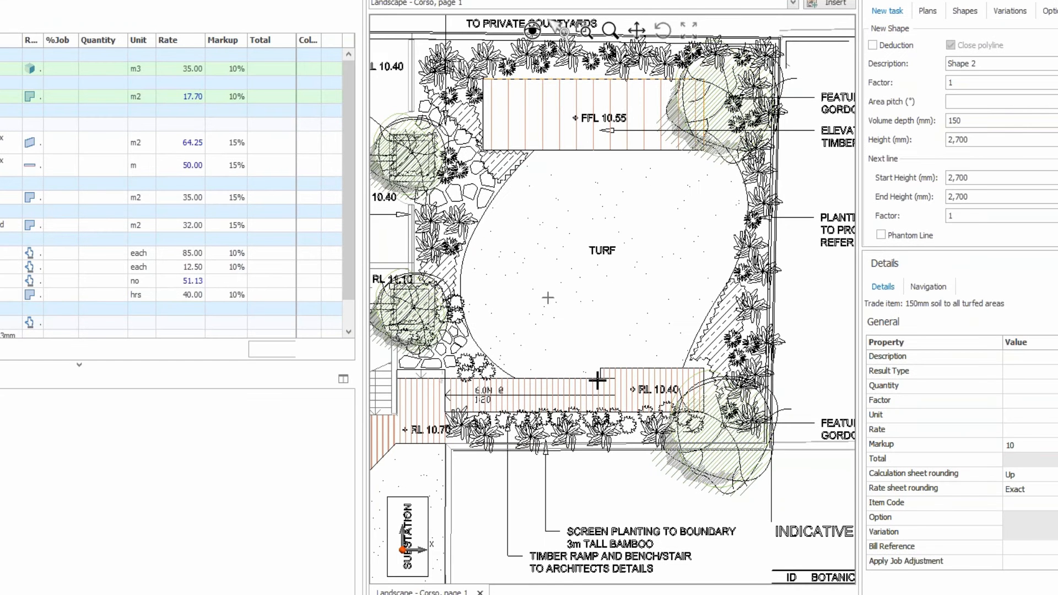
{"action": "left_click", "coordinate": [599, 379]}
{"action": "left_click", "coordinate": [515, 378]}
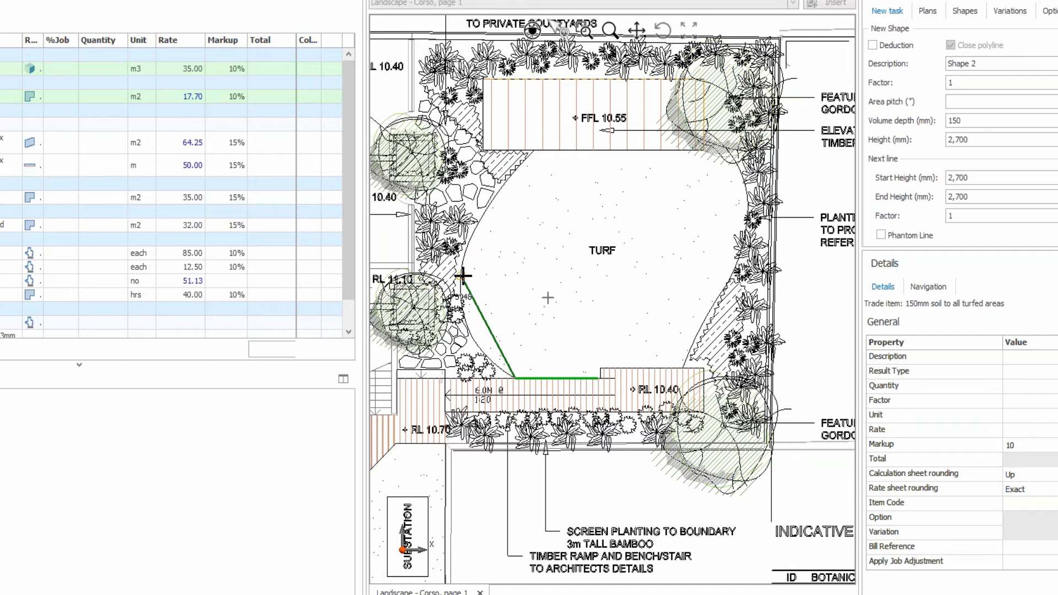
{"action": "left_click_drag", "start_coordinate": [461, 280], "coordinate": [461, 288]}
{"action": "left_click", "coordinate": [461, 288]}
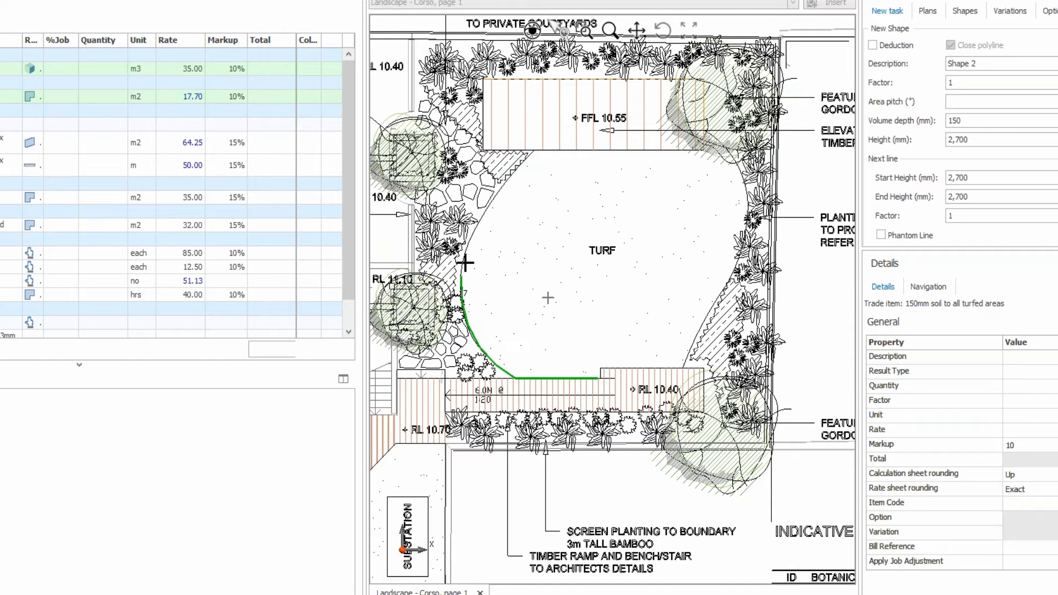
{"action": "left_click_drag", "start_coordinate": [508, 181], "coordinate": [491, 200]}
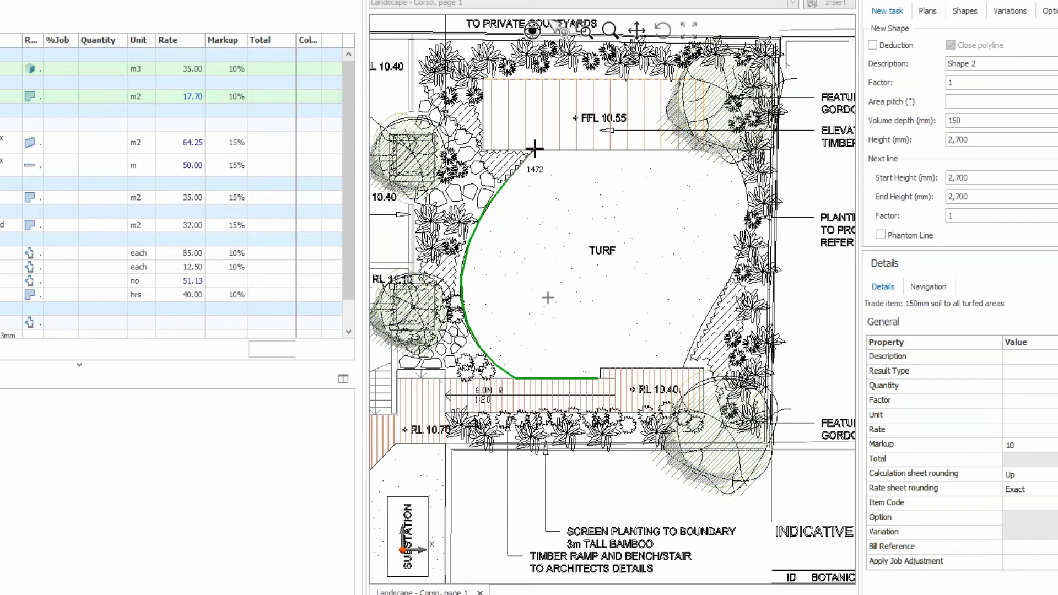
{"action": "left_click", "coordinate": [534, 150]}
- Continue the turf polyline along the FFL 10.55 deck, down the eastern curve and around the RL 10.40 platform, close it, and review both item totals
{"action": "left_click", "coordinate": [704, 151]}
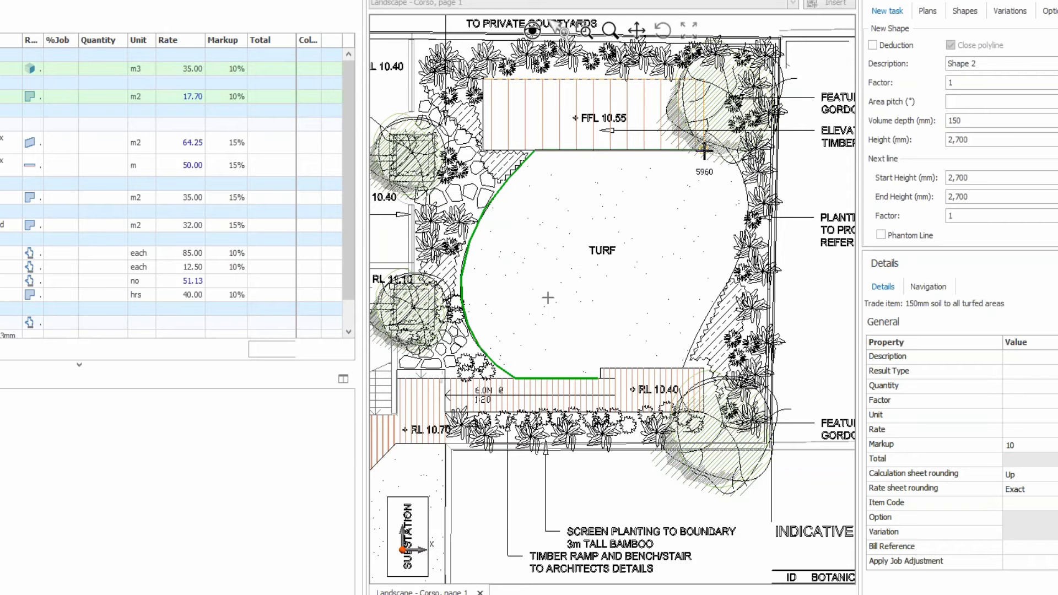
{"action": "left_click", "coordinate": [704, 133]}
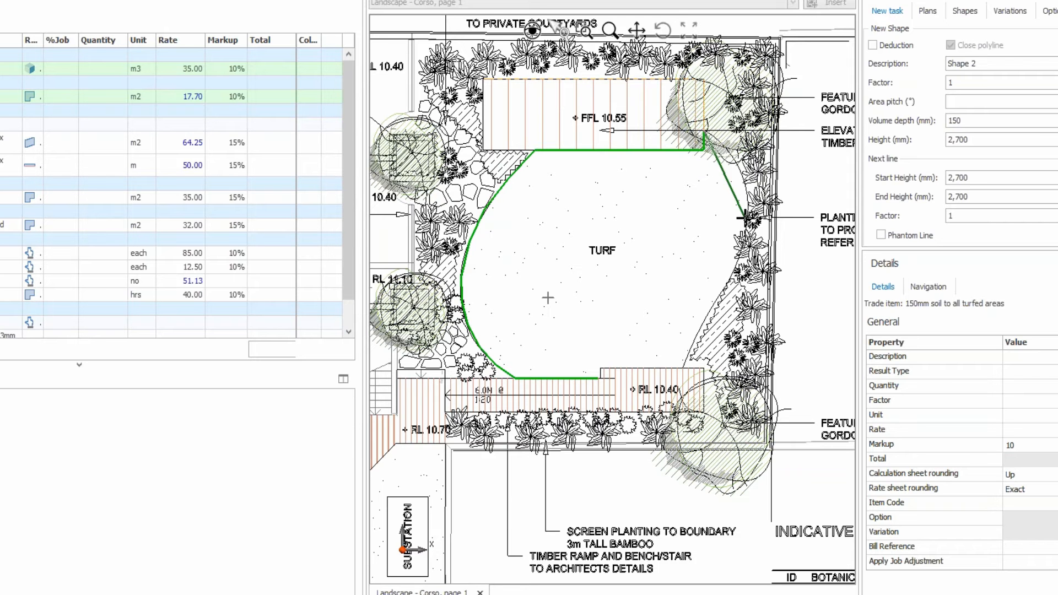
{"action": "left_click", "coordinate": [745, 219]}
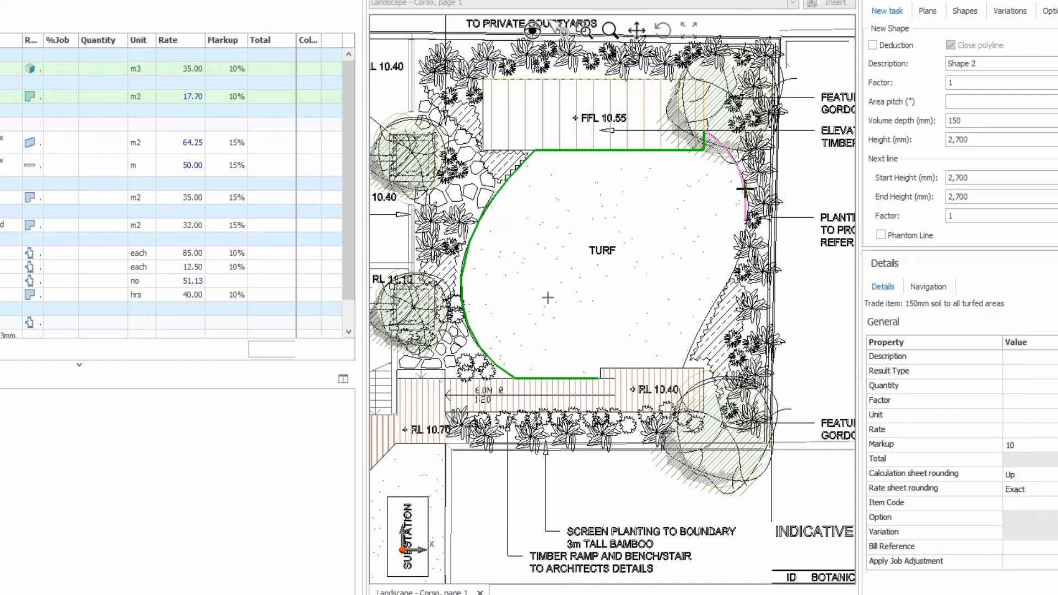
{"action": "left_click", "coordinate": [746, 190]}
{"action": "left_click", "coordinate": [738, 263]}
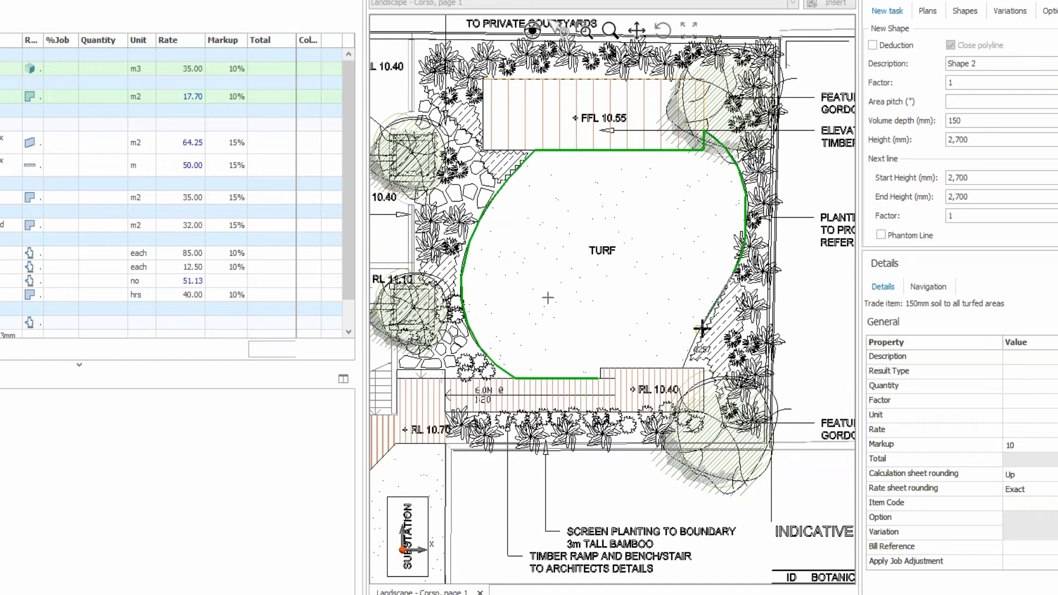
{"action": "left_click", "coordinate": [683, 366]}
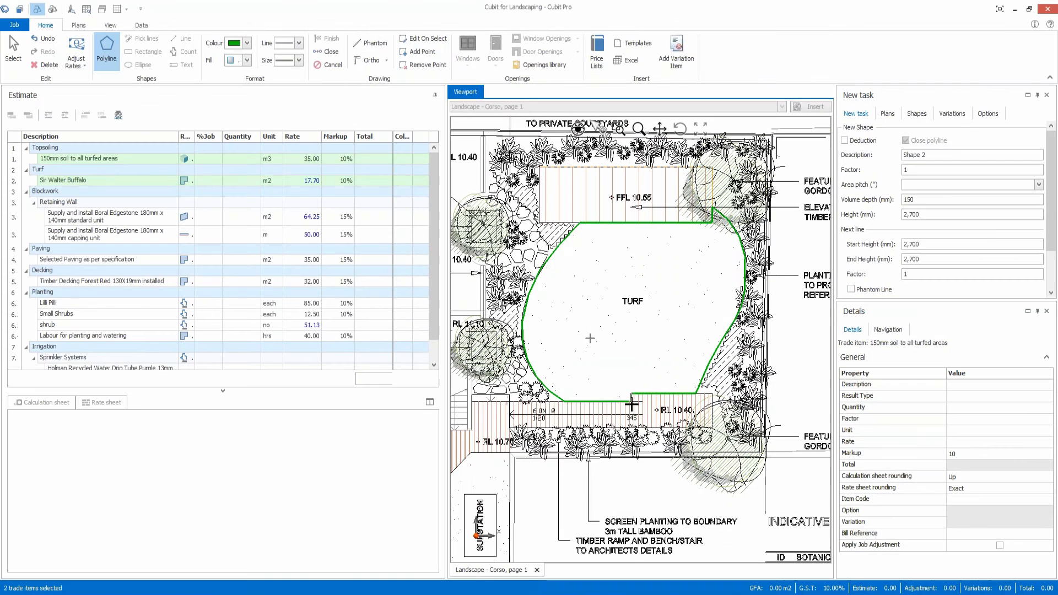
{"action": "left_click", "coordinate": [606, 373]}
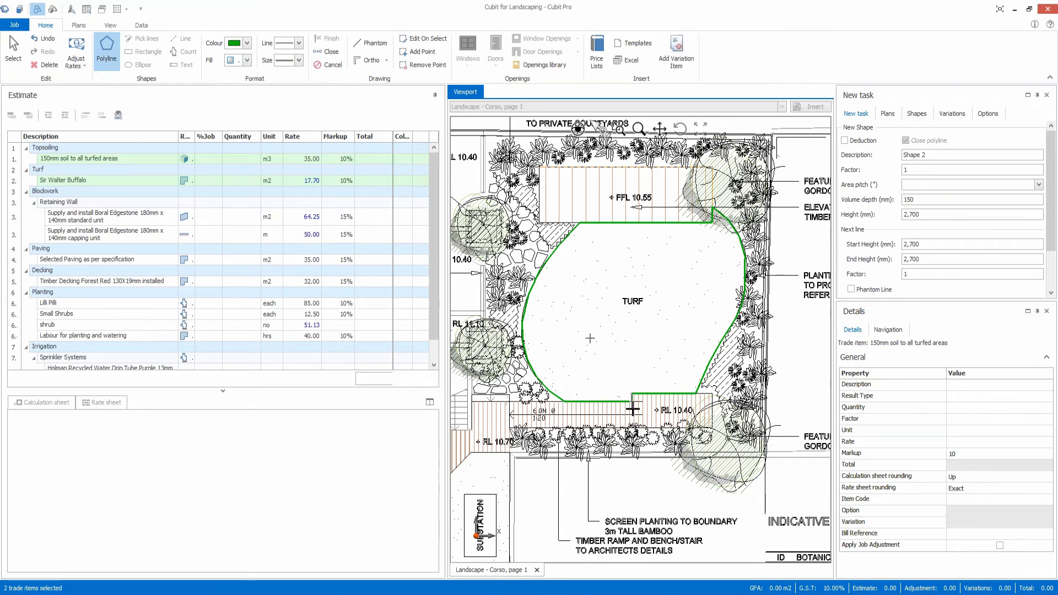
{"action": "double_click", "coordinate": [633, 408]}
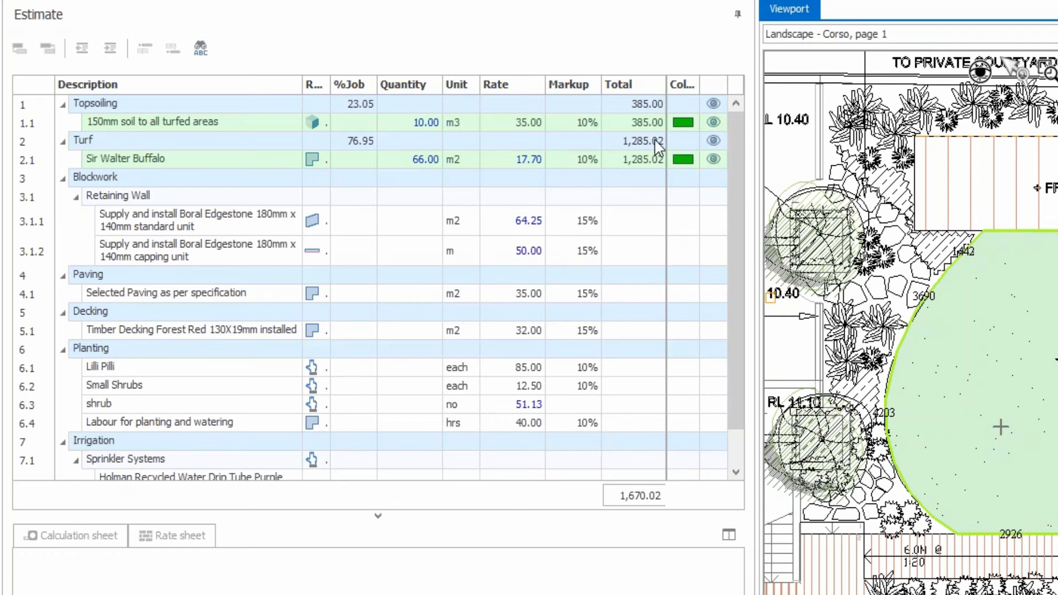
{"action": "left_click", "coordinate": [647, 107]}
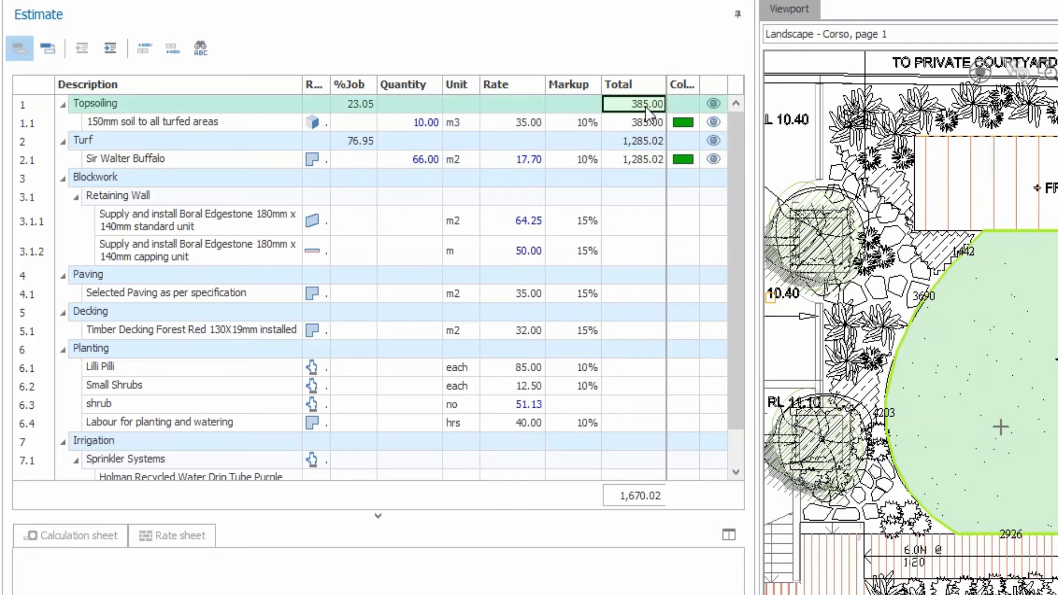
{"action": "left_click", "coordinate": [650, 145]}
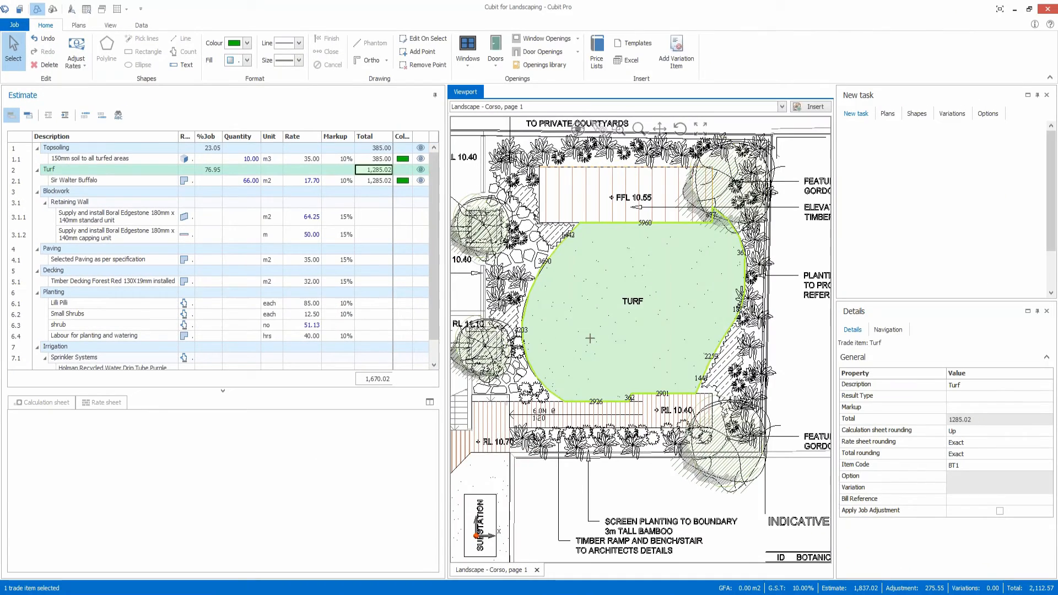
- Measure the FFL 10.55 deck for "Timber Decking Forest Red 130X19mm installed" with an orange rectangle about 7807 by 2367 mm
{"action": "left_click_drag", "start_coordinate": [604, 232], "coordinate": [603, 275]}
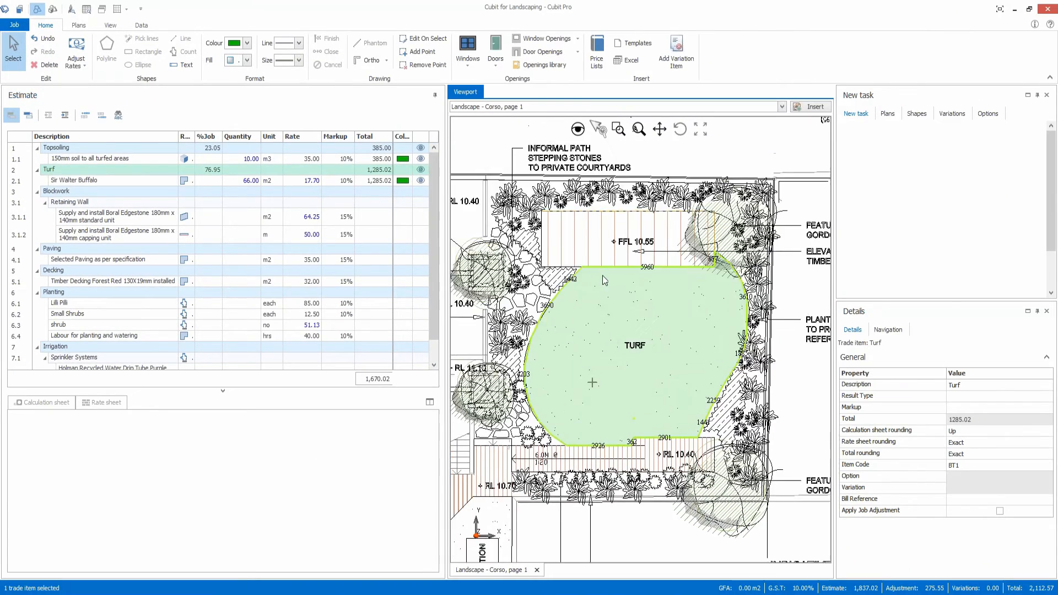
{"action": "scroll", "coordinate": [603, 276], "scroll_direction": "down", "scroll_amount": 1}
{"action": "scroll", "coordinate": [604, 275], "scroll_direction": "up", "scroll_amount": 1}
{"action": "scroll", "coordinate": [624, 276], "scroll_direction": "up", "scroll_amount": 1}
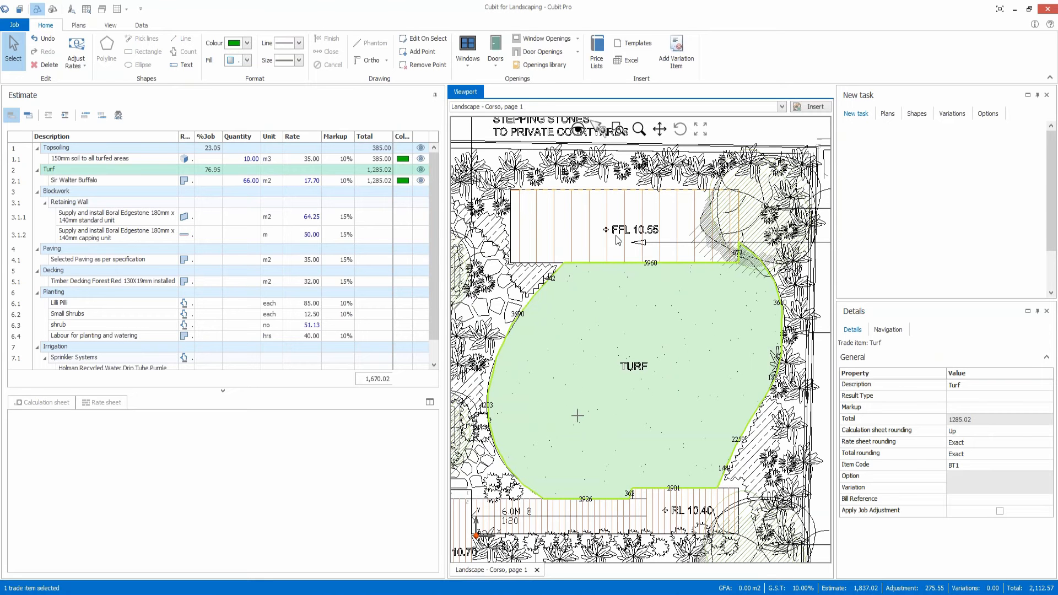
{"action": "left_click", "coordinate": [153, 281]}
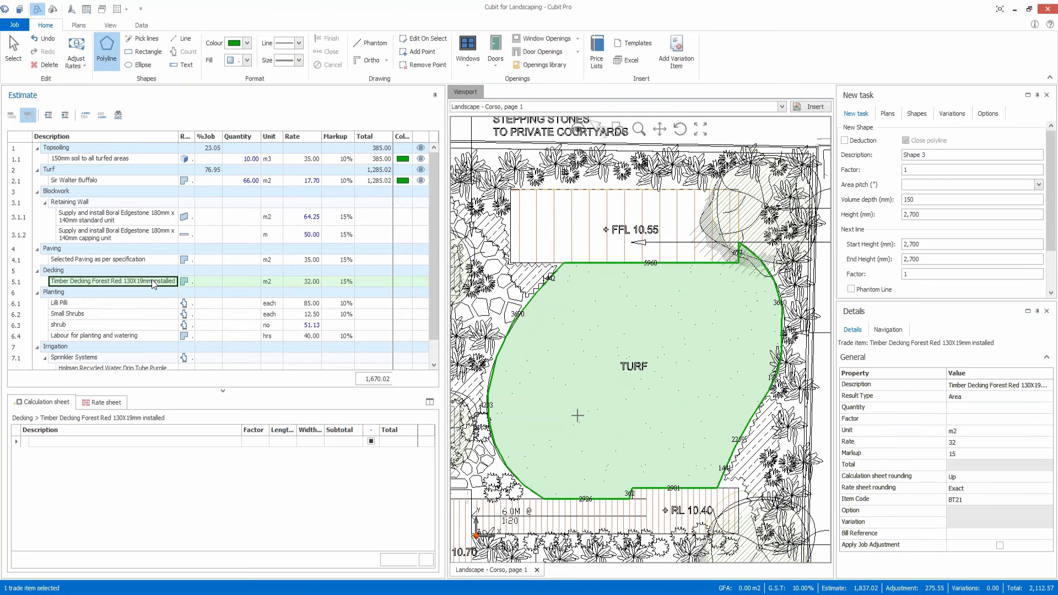
{"action": "left_click", "coordinate": [247, 43]}
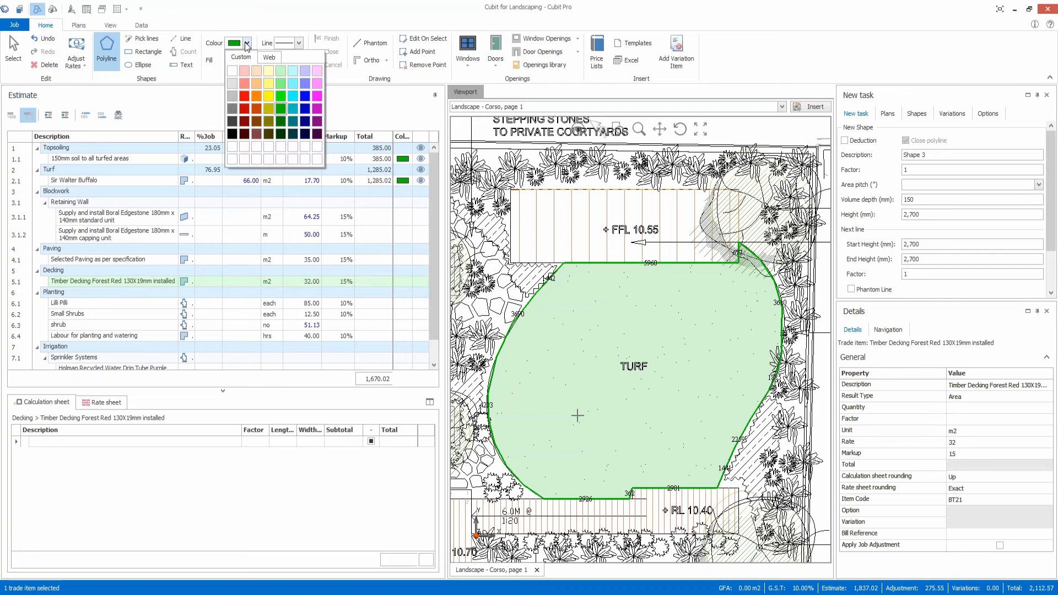
{"action": "left_click", "coordinate": [256, 95]}
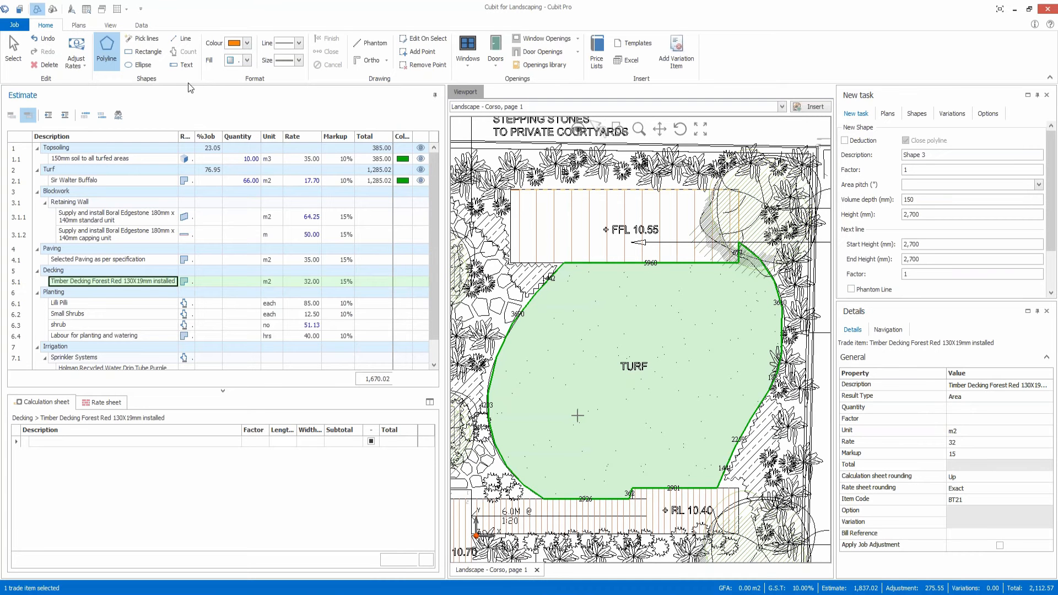
{"action": "left_click", "coordinate": [141, 53]}
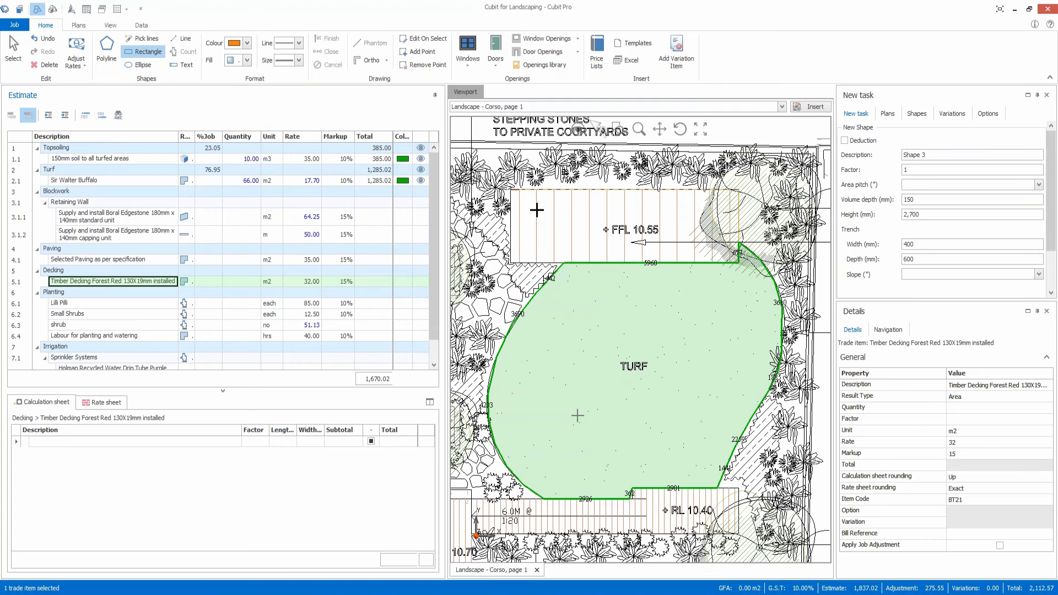
{"action": "mouse_move", "coordinate": [511, 189]}
{"action": "left_mouse_down"}
{"action": "mouse_move", "coordinate": [708, 263]}
{"action": "mouse_move", "coordinate": [738, 264]}
{"action": "left_mouse_up"}
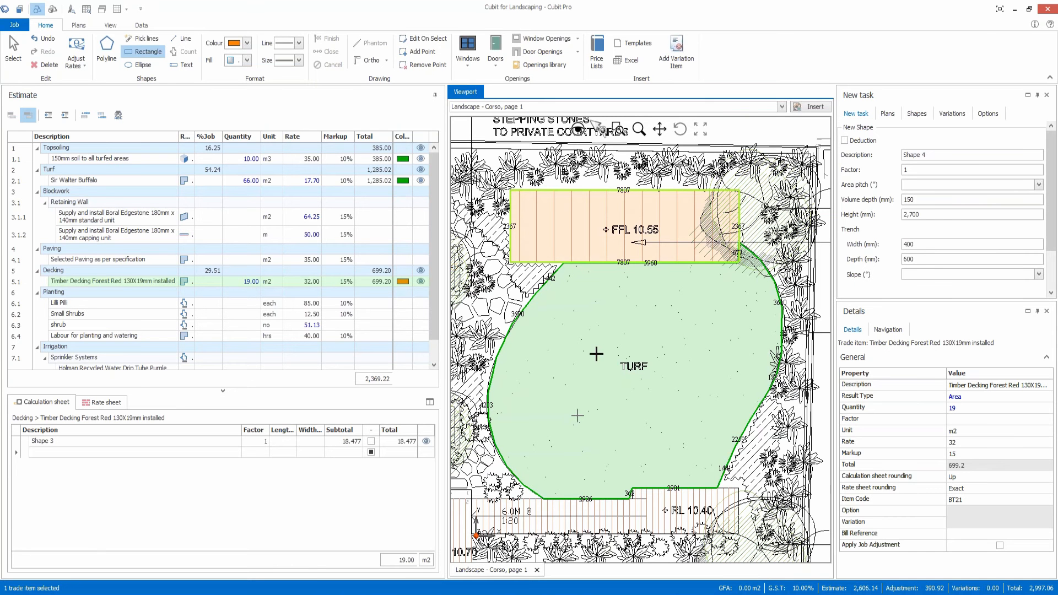
- Count five plants along the bed above the FFL 10.55 deck for the Lilli Pilli item, marking them in magenta
{"action": "scroll", "coordinate": [596, 354], "scroll_direction": "down", "scroll_amount": 2}
{"action": "scroll", "coordinate": [553, 241], "scroll_direction": "up", "scroll_amount": 2}
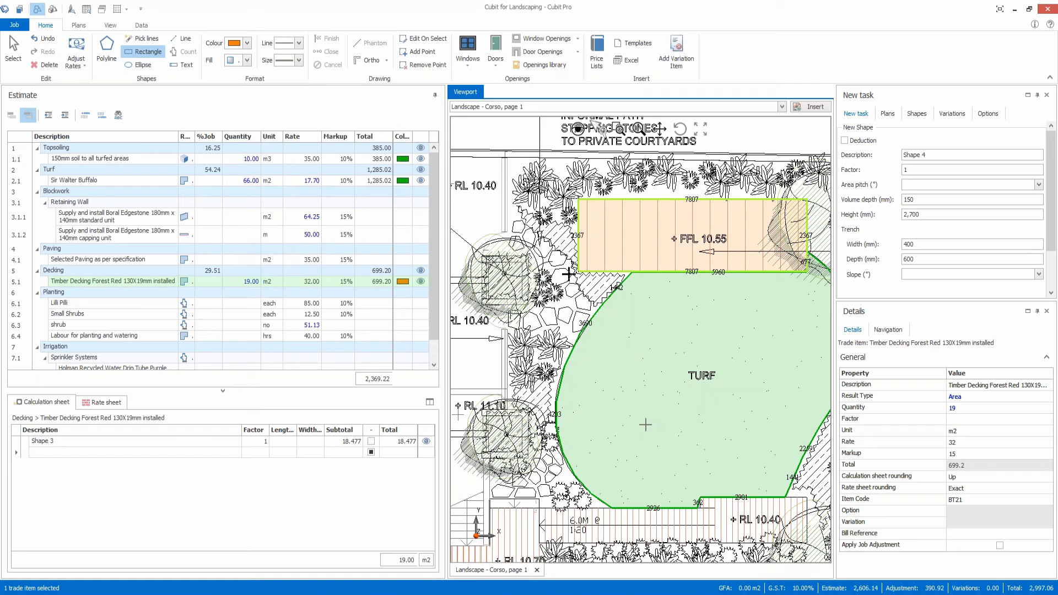
{"action": "left_click", "coordinate": [142, 304]}
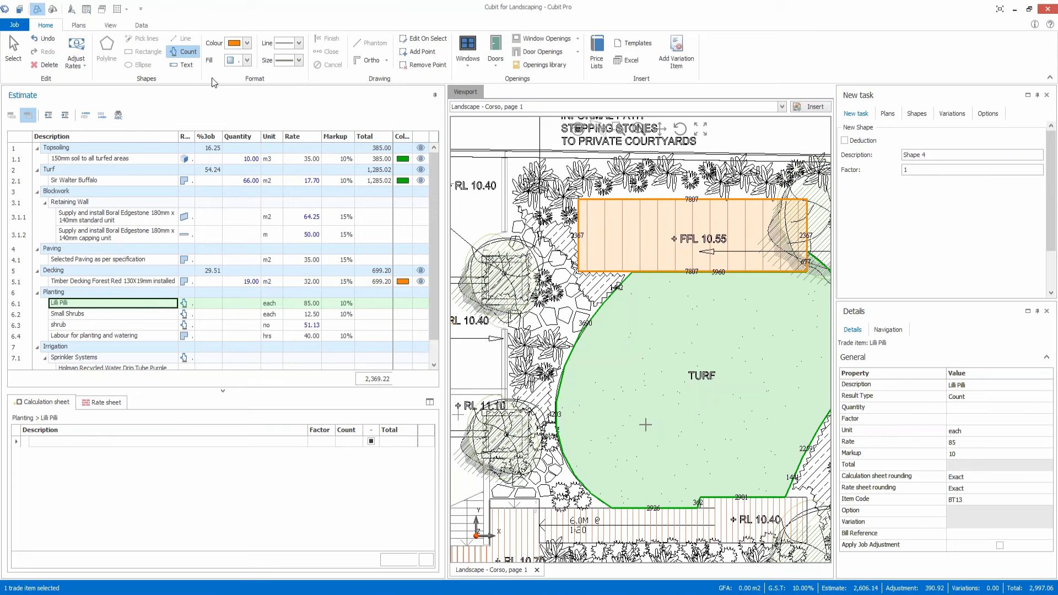
{"action": "left_click", "coordinate": [247, 44]}
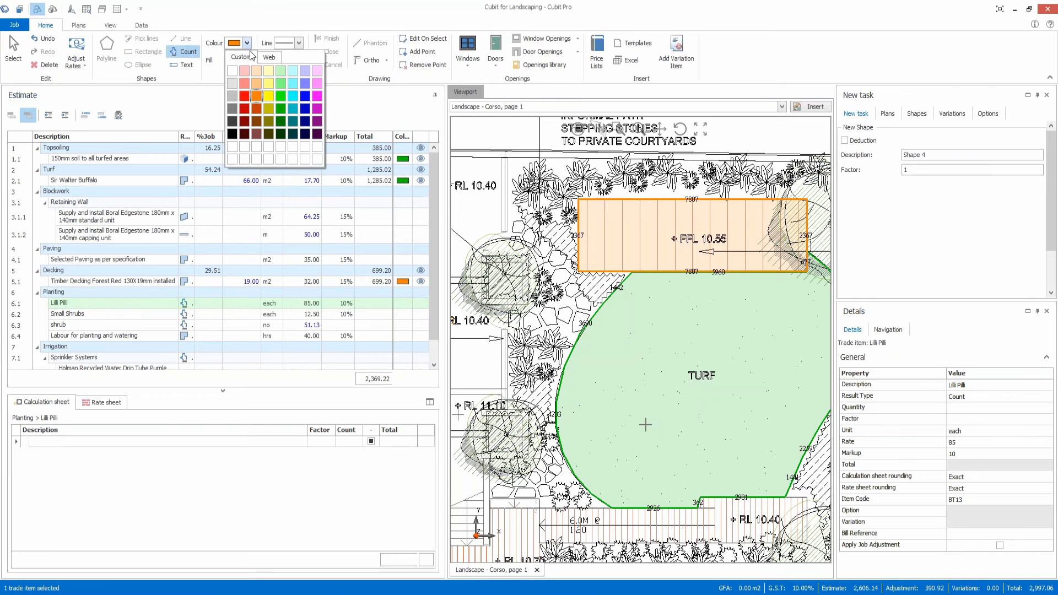
{"action": "left_click", "coordinate": [317, 109]}
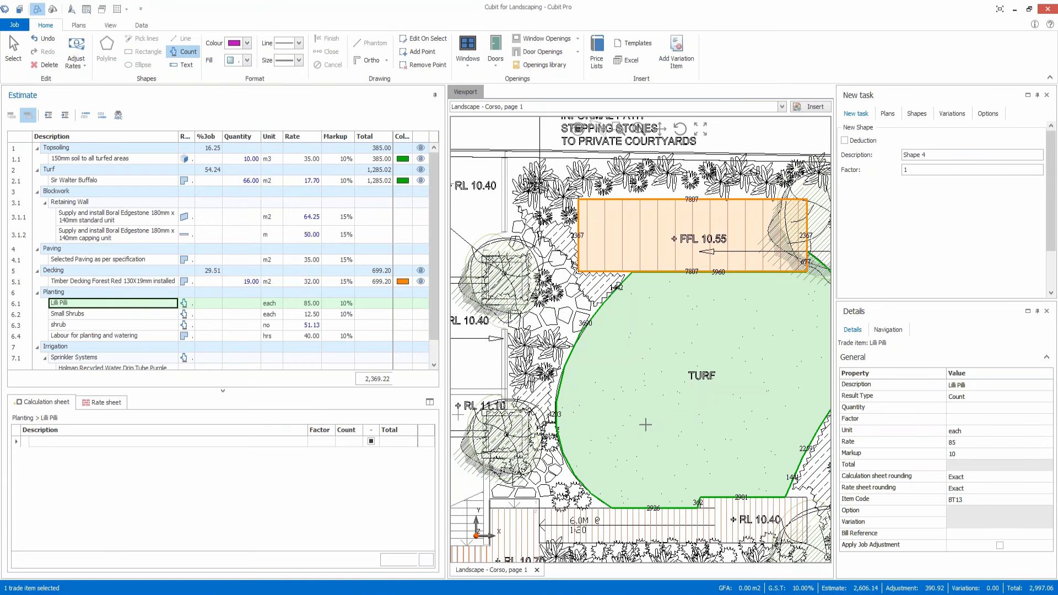
{"action": "left_click", "coordinate": [534, 183]}
{"action": "left_click", "coordinate": [563, 191]}
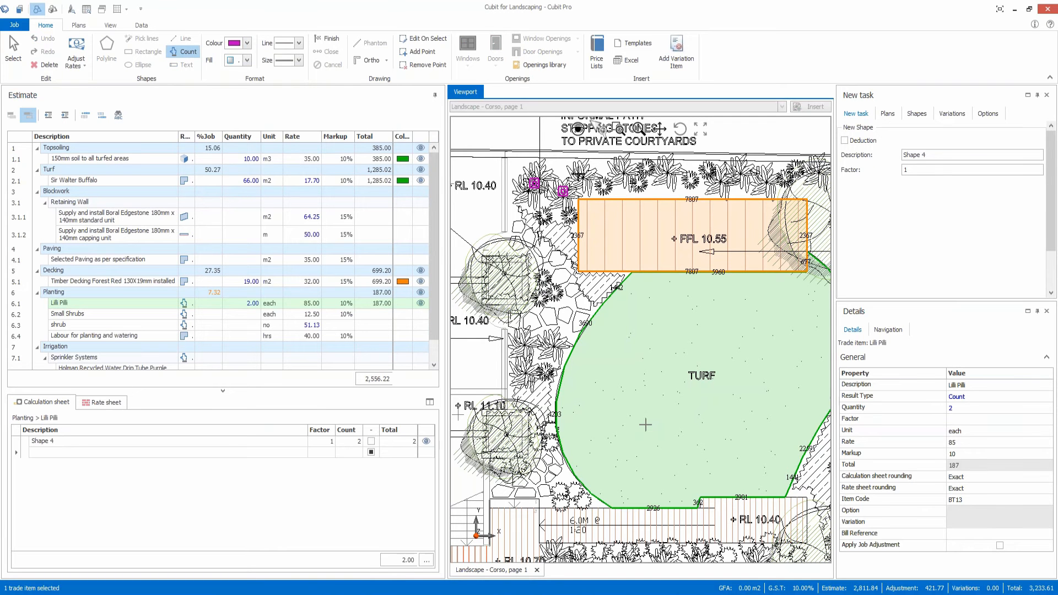
{"action": "left_click", "coordinate": [578, 172]}
{"action": "left_click", "coordinate": [623, 171]}
{"action": "left_click", "coordinate": [671, 173]}
- Select the standard and capping unit retaining wall items together, and set the new shape's height to 1200 mm and its colour to orange
{"action": "left_click", "coordinate": [600, 128]}
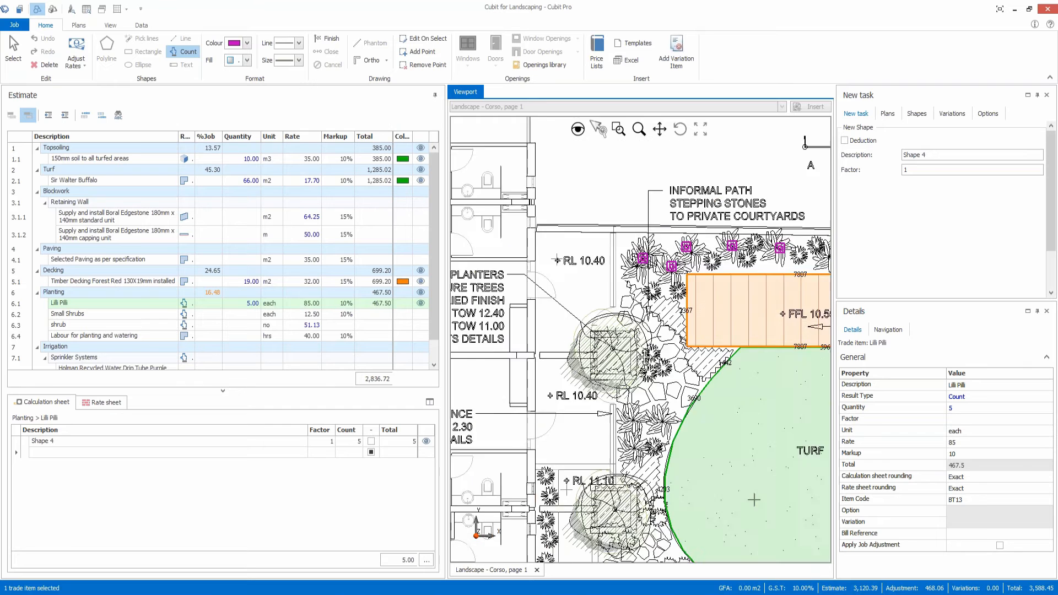
{"action": "scroll", "coordinate": [609, 290], "scroll_direction": "up", "scroll_amount": 8}
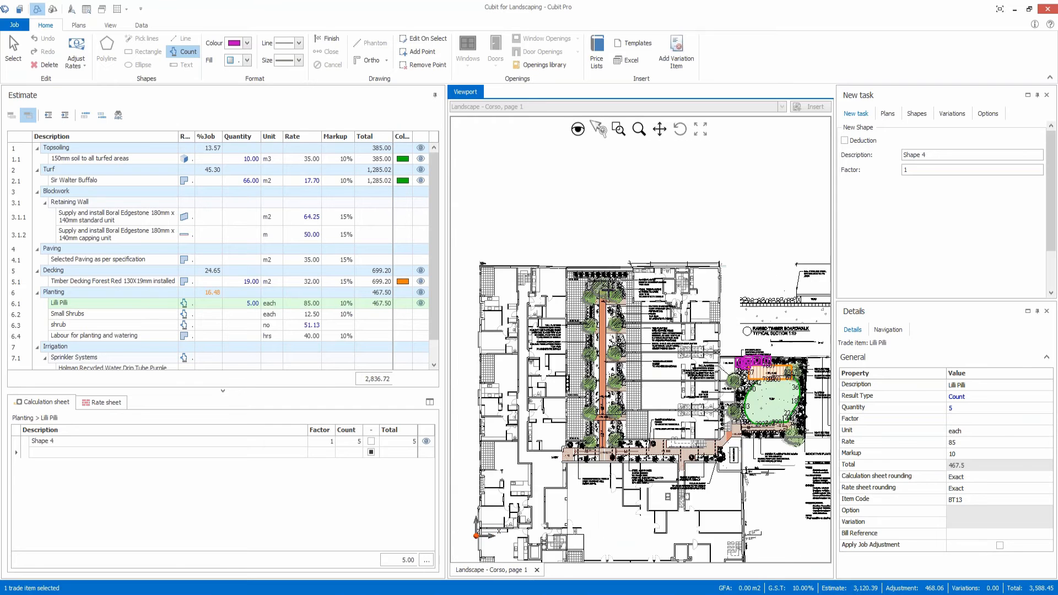
{"action": "left_click_drag", "start_coordinate": [493, 215], "coordinate": [507, 259]}
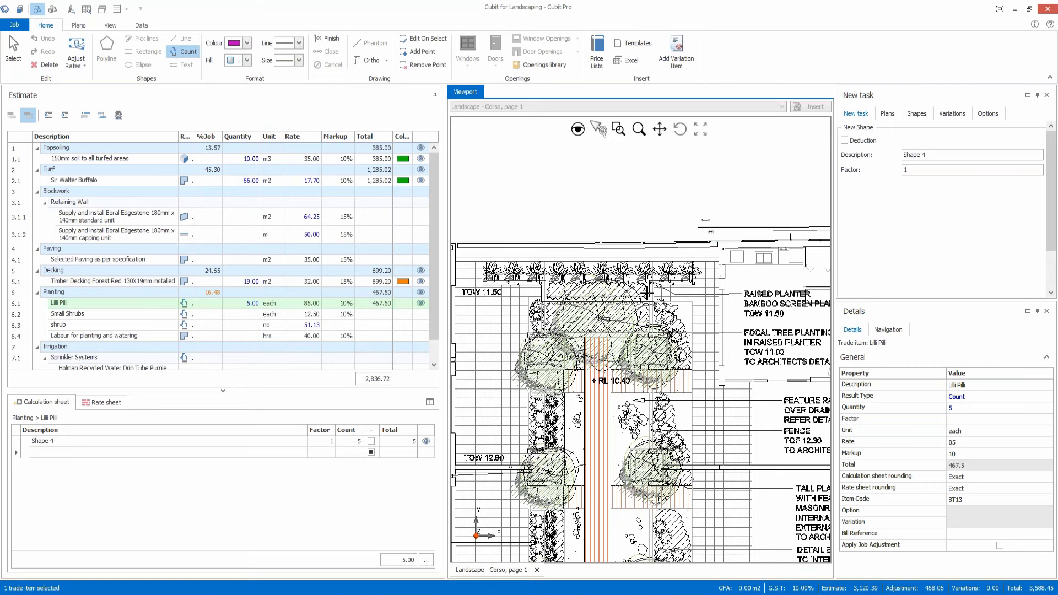
{"action": "left_click", "coordinate": [117, 223]}
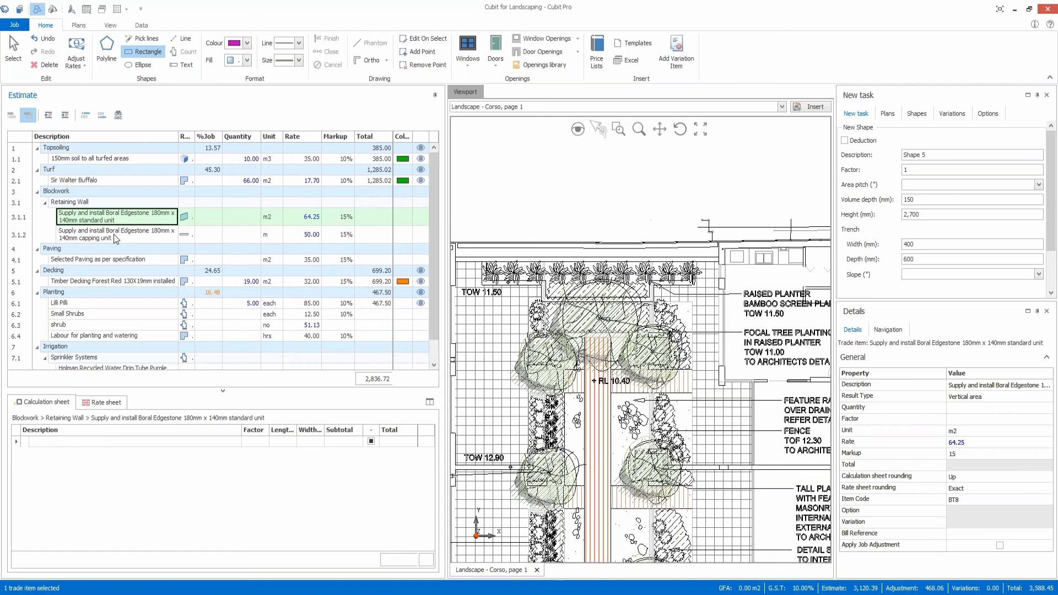
{"action": "left_click", "coordinate": [116, 238], "text": "ctrl"}
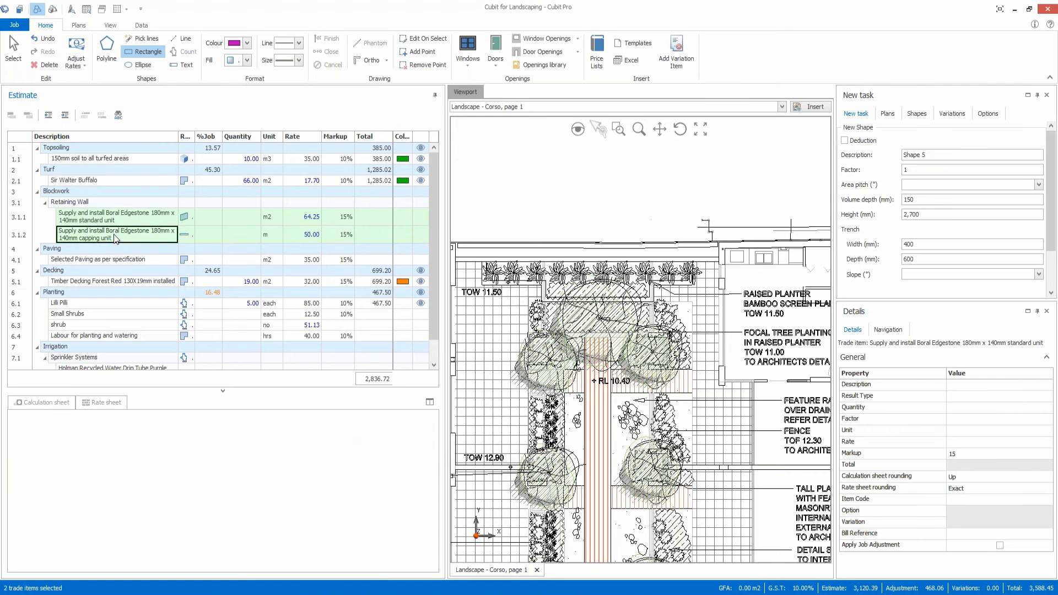
{"action": "left_click", "coordinate": [942, 216]}
{"action": "left_click_drag", "start_coordinate": [942, 216], "coordinate": [898, 221]}
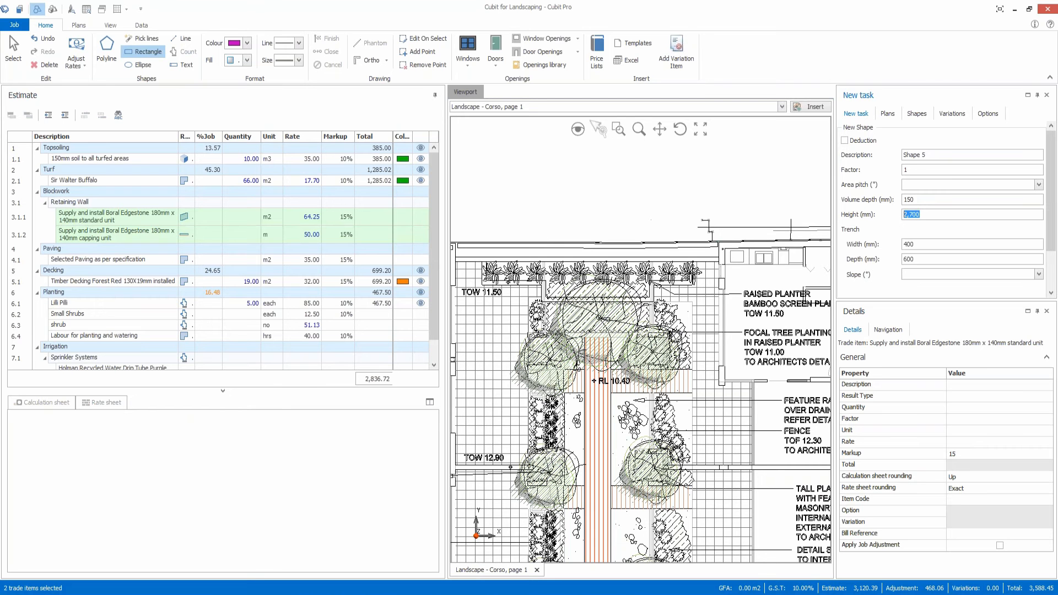
{"action": "type", "text": "12"}
{"action": "left_click", "coordinate": [247, 43]}
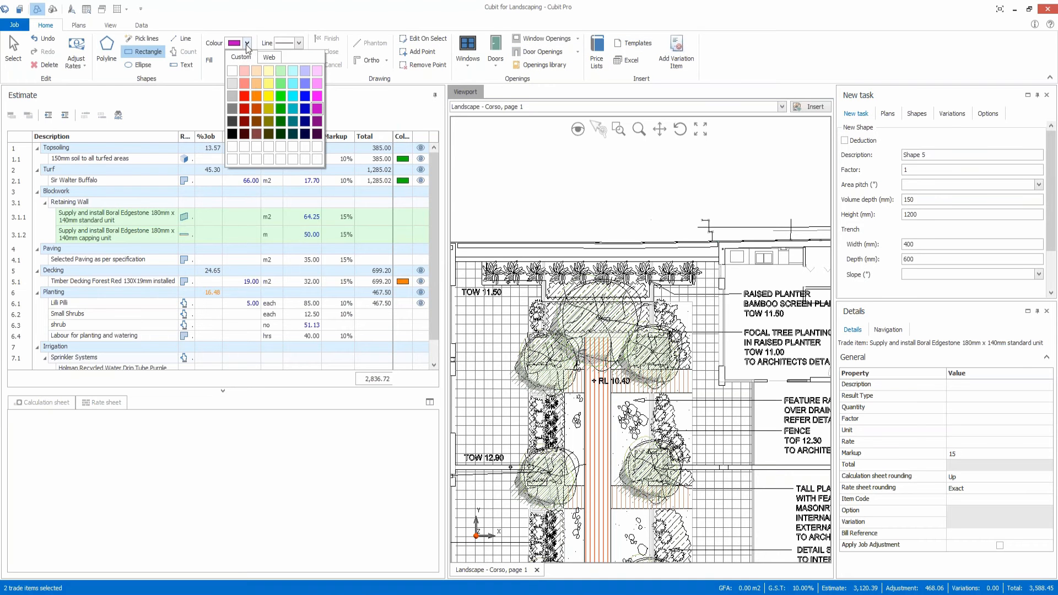
{"action": "left_click", "coordinate": [255, 95]}
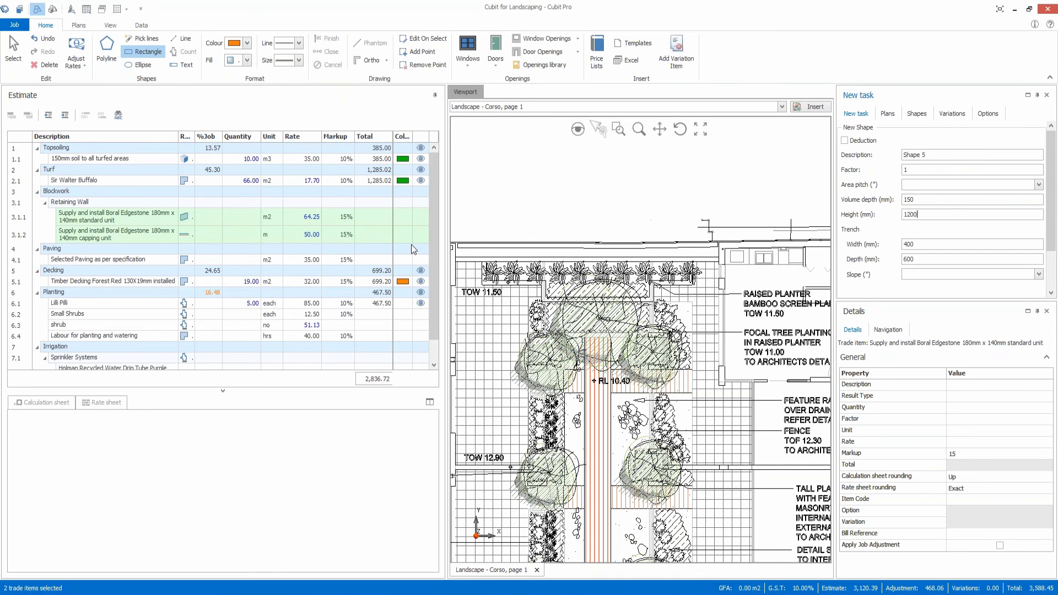
{"action": "left_click", "coordinate": [484, 263]}
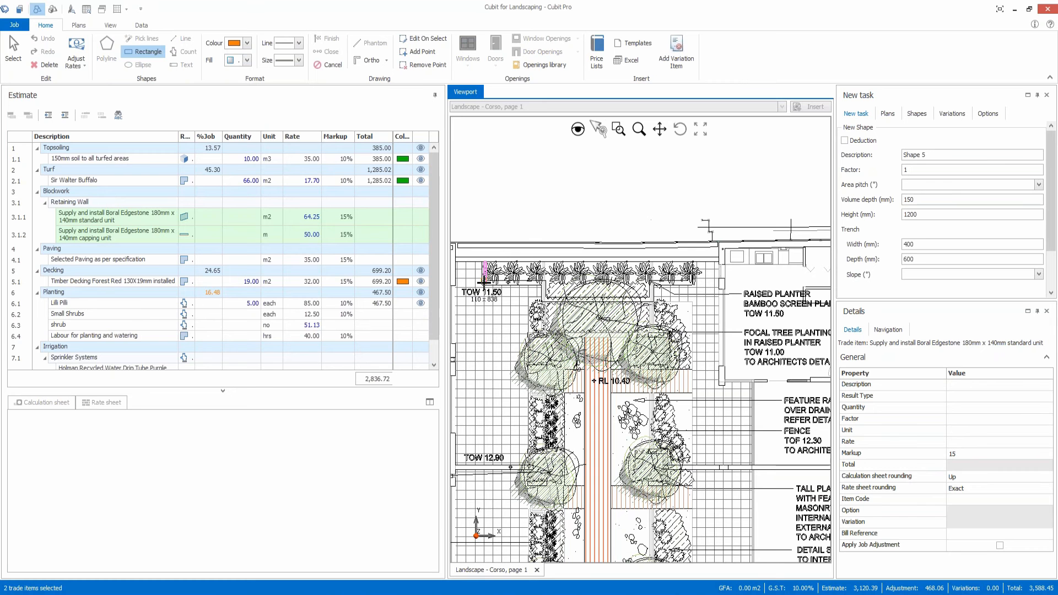
{"action": "left_click", "coordinate": [462, 184]}
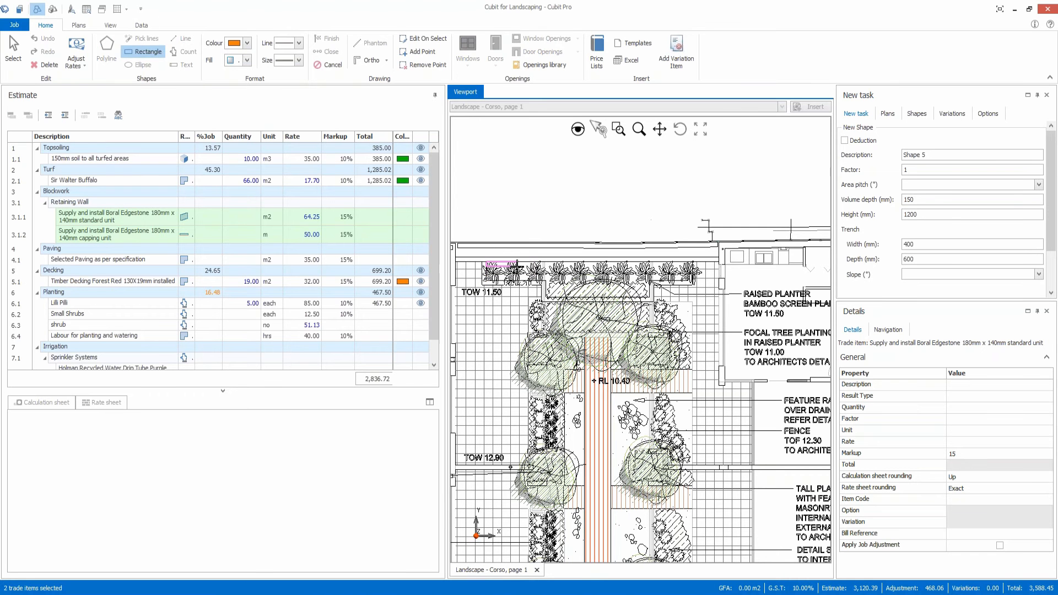
{"action": "key", "text": "Escape"}
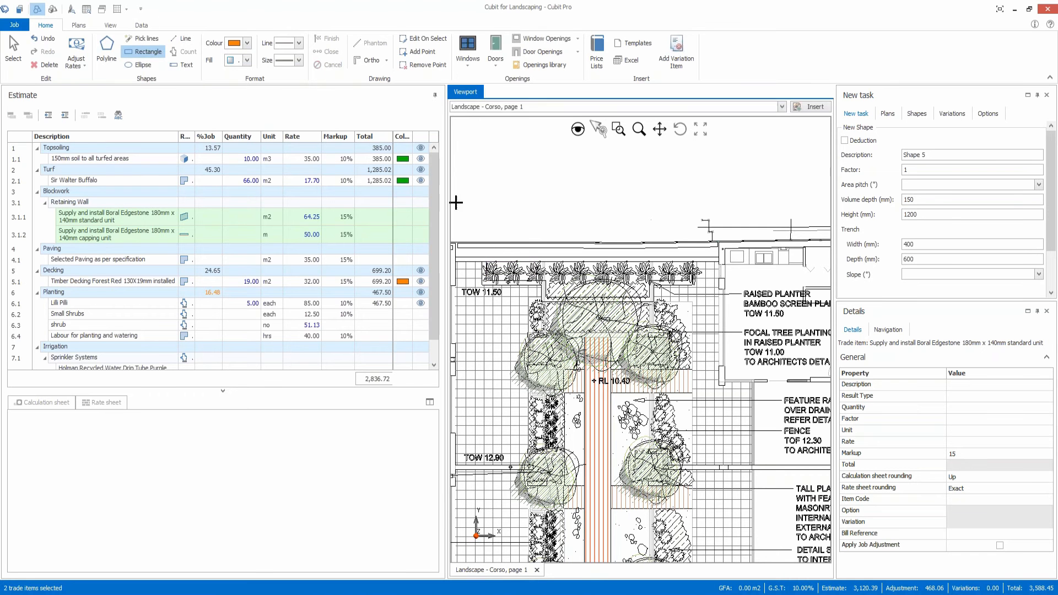
- Trace the retaining wall with an open seven-segment polyline along the stepped front and both short ends of the TOW 11.50 raised planter
{"action": "left_click", "coordinate": [106, 48]}
{"action": "left_click", "coordinate": [488, 263]}
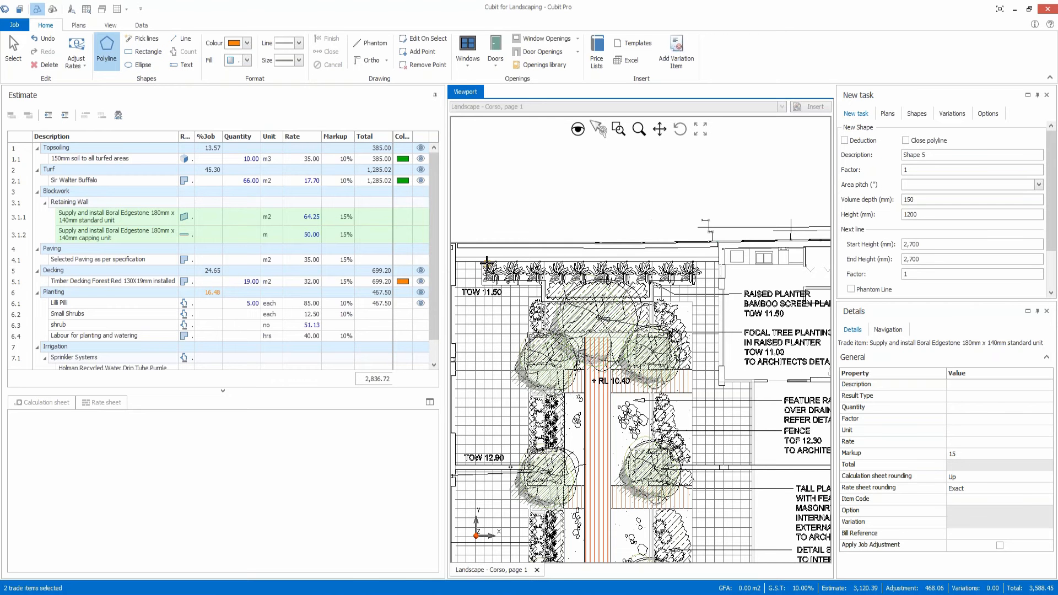
{"action": "left_click", "coordinate": [488, 281]}
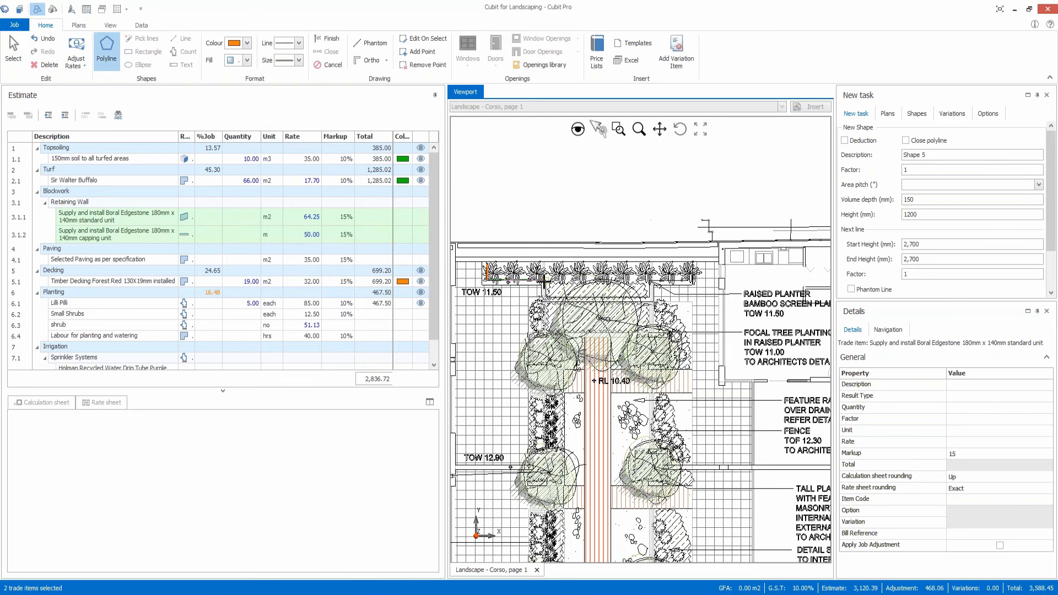
{"action": "left_click", "coordinate": [545, 281]}
{"action": "left_click", "coordinate": [546, 299]}
{"action": "left_click", "coordinate": [650, 298]}
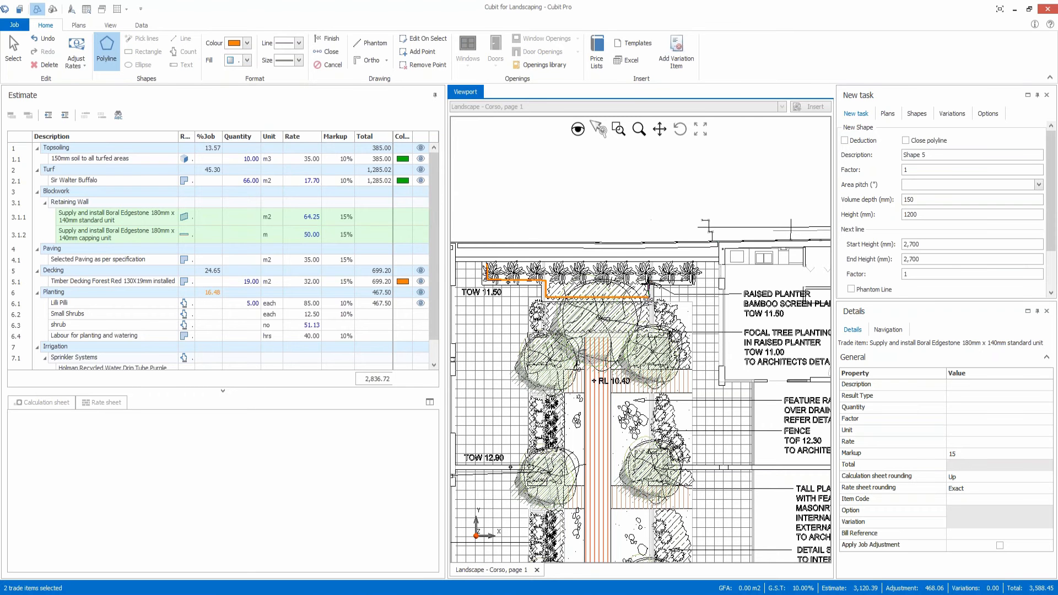
{"action": "left_click", "coordinate": [651, 280]}
{"action": "left_click", "coordinate": [690, 282]}
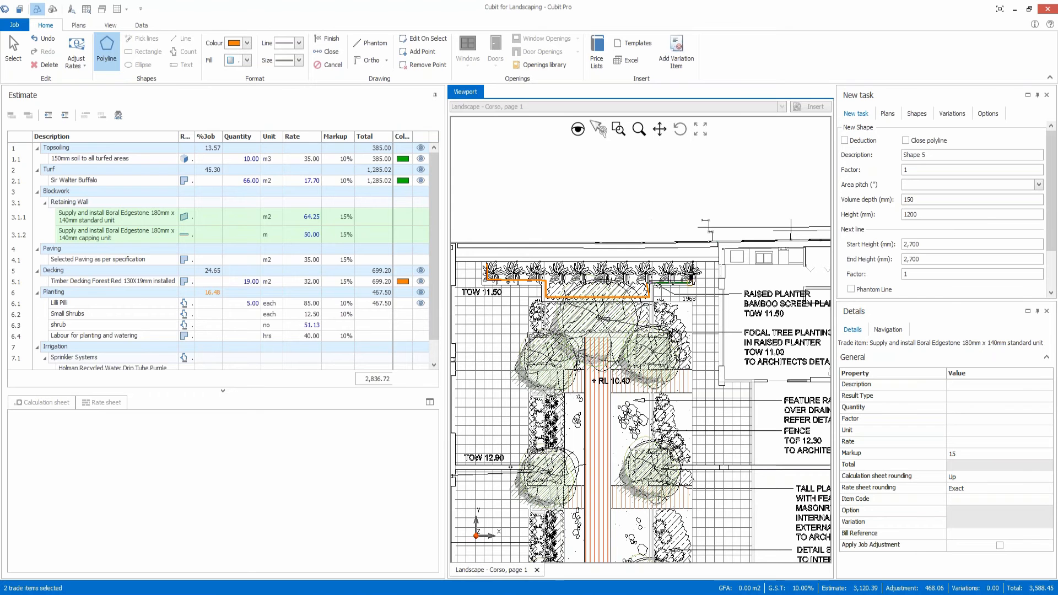
{"action": "left_click", "coordinate": [689, 264]}
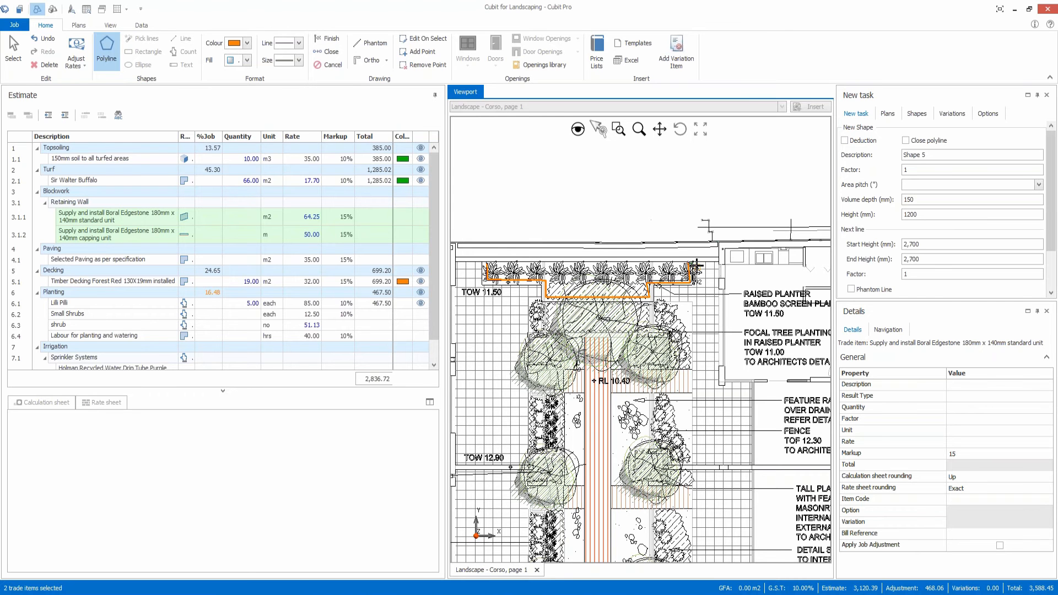
{"action": "double_click", "coordinate": [695, 265]}
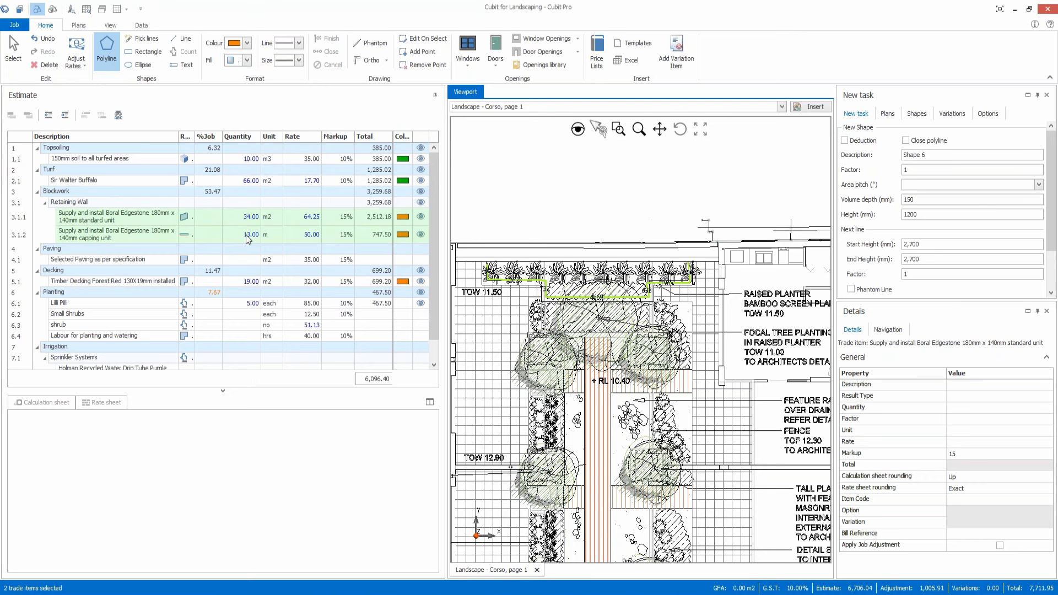
- Switch the plan to 3D and examine the retaining wall around the raised planter up close
{"action": "left_click", "coordinate": [53, 11]}
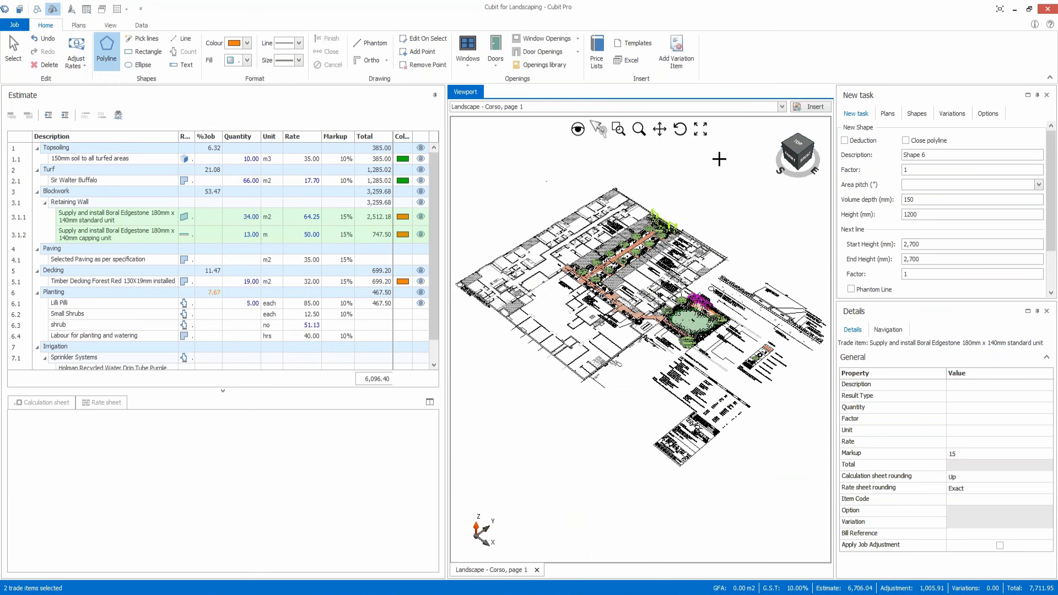
{"action": "scroll", "coordinate": [678, 166], "scroll_direction": "up", "scroll_amount": 5}
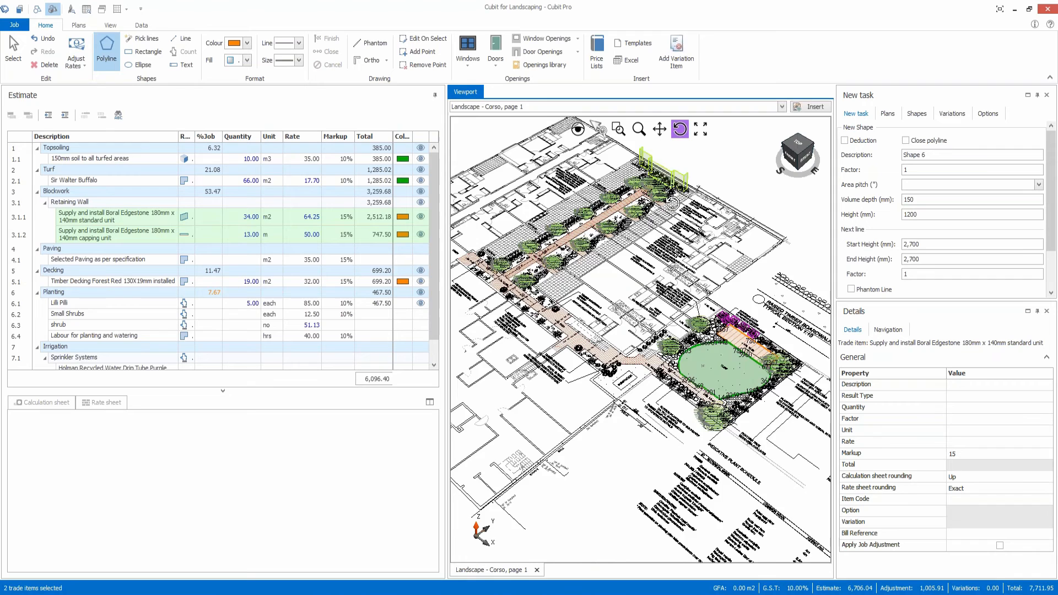
{"action": "left_click_drag", "start_coordinate": [691, 161], "coordinate": [588, 342]}
{"action": "scroll", "coordinate": [658, 253], "scroll_direction": "up", "scroll_amount": 4}
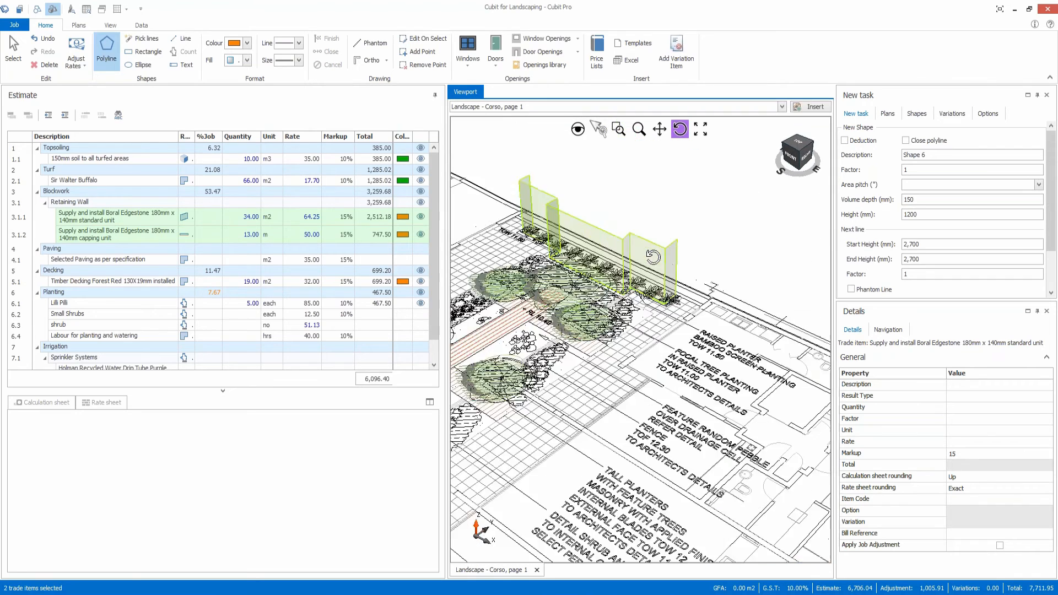
{"action": "scroll", "coordinate": [655, 253], "scroll_direction": "down", "scroll_amount": 3}
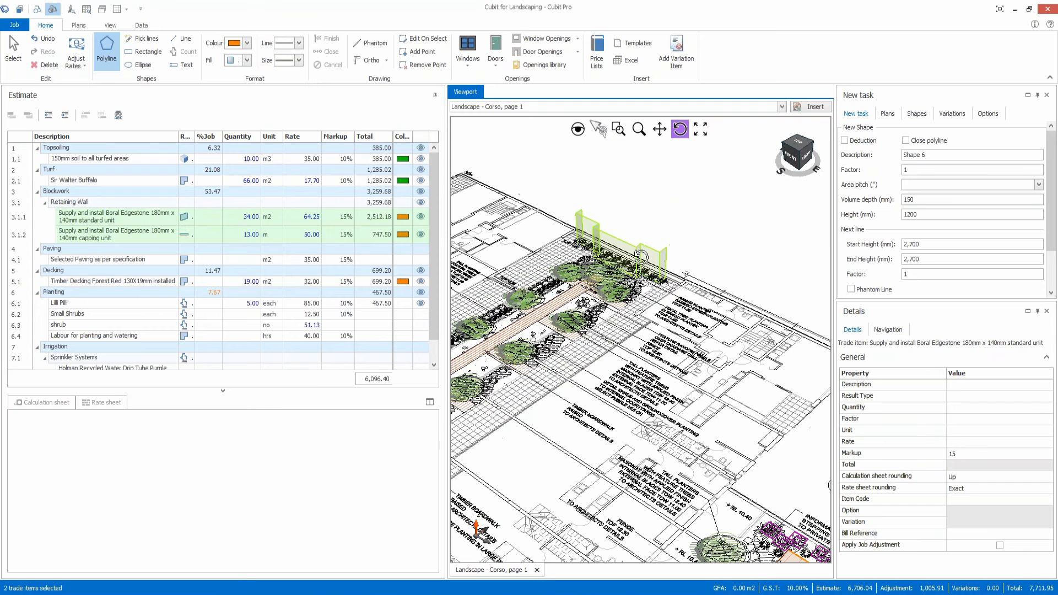
- Review the rate build-up and the quantity calculation of the Boral Edgestone standard unit item
{"action": "left_click", "coordinate": [305, 261]}
{"action": "left_click", "coordinate": [307, 219]}
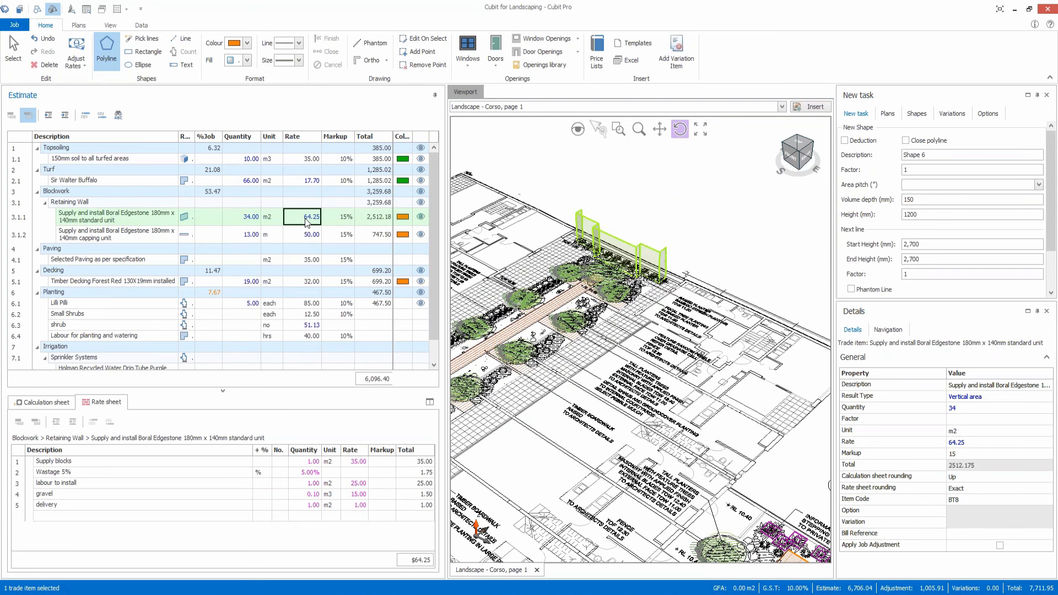
{"action": "left_click", "coordinate": [255, 221]}
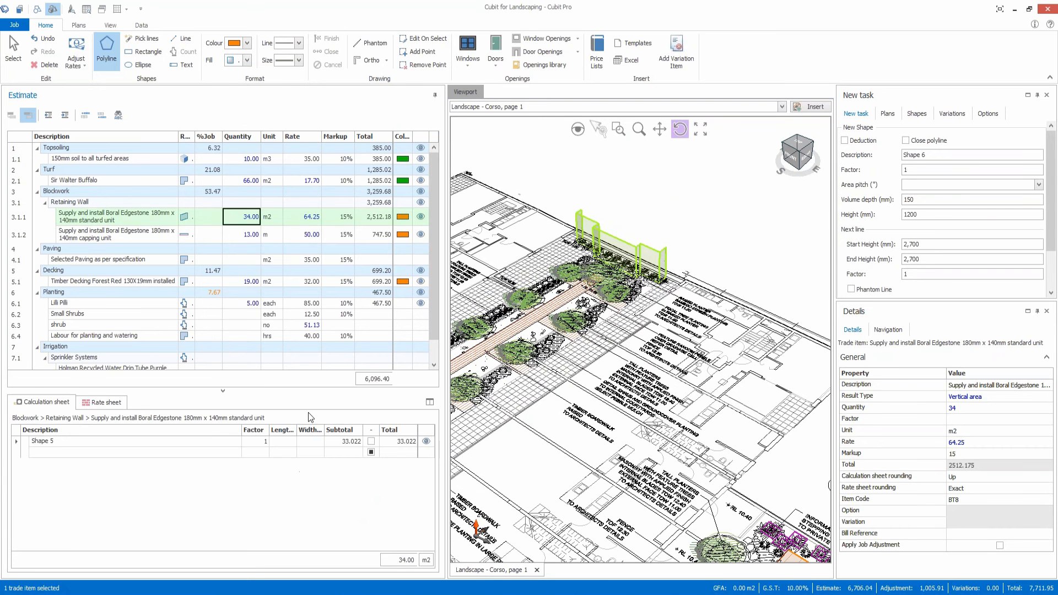
- Give the retaining wall shape a solid fill and view it in 3D together with the turf and deck
{"action": "left_click", "coordinate": [342, 442]}
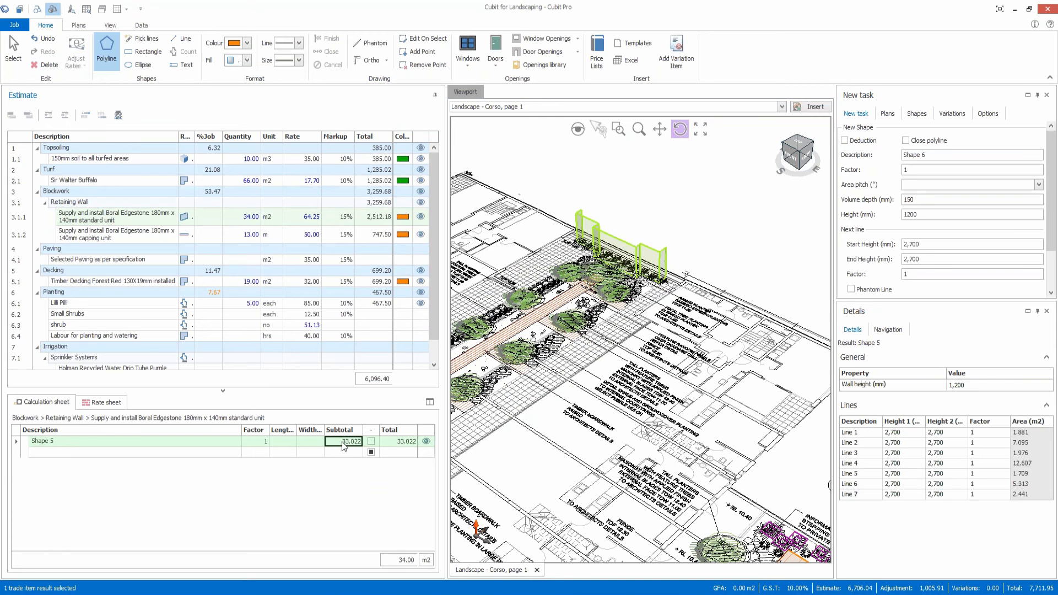
{"action": "left_click", "coordinate": [13, 53]}
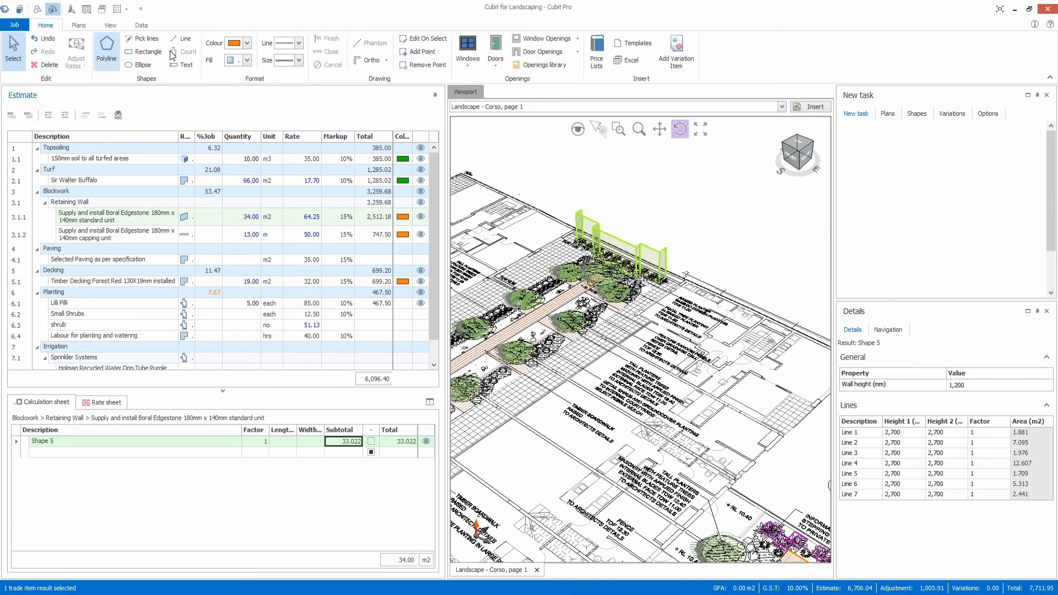
{"action": "left_click", "coordinate": [248, 61]}
{"action": "left_click", "coordinate": [246, 91]}
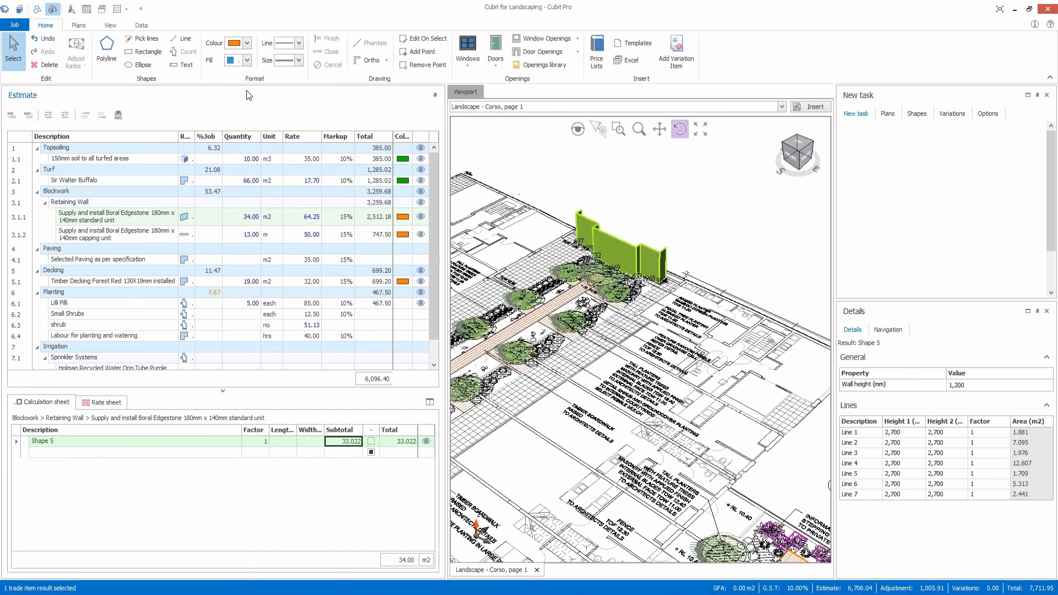
{"action": "left_click_drag", "start_coordinate": [641, 258], "coordinate": [563, 276]}
{"action": "scroll", "coordinate": [564, 273], "scroll_direction": "down", "scroll_amount": 3}
{"action": "scroll", "coordinate": [565, 271], "scroll_direction": "up", "scroll_amount": 2}
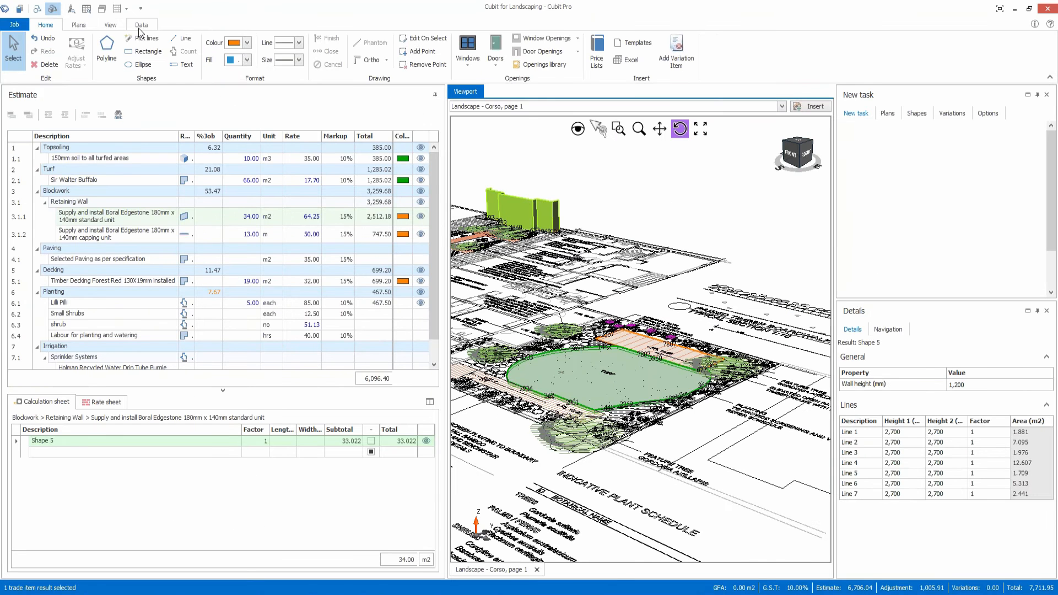
- Preview the Trade summary report, check the available export formats, and close the preview without exporting
{"action": "left_click", "coordinate": [140, 25]}
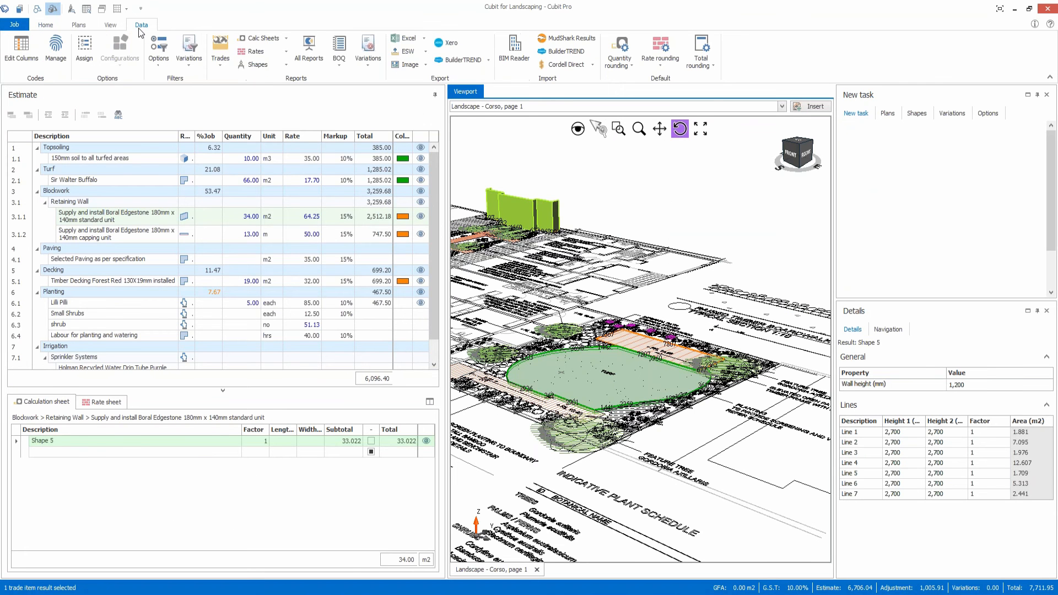
{"action": "left_click", "coordinate": [222, 66]}
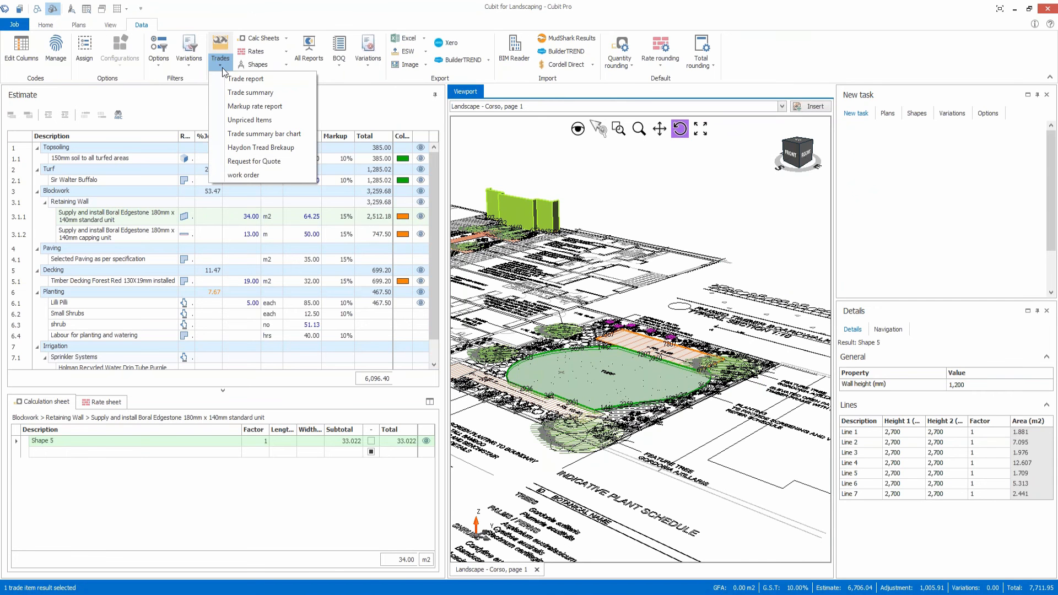
{"action": "left_click", "coordinate": [221, 91]}
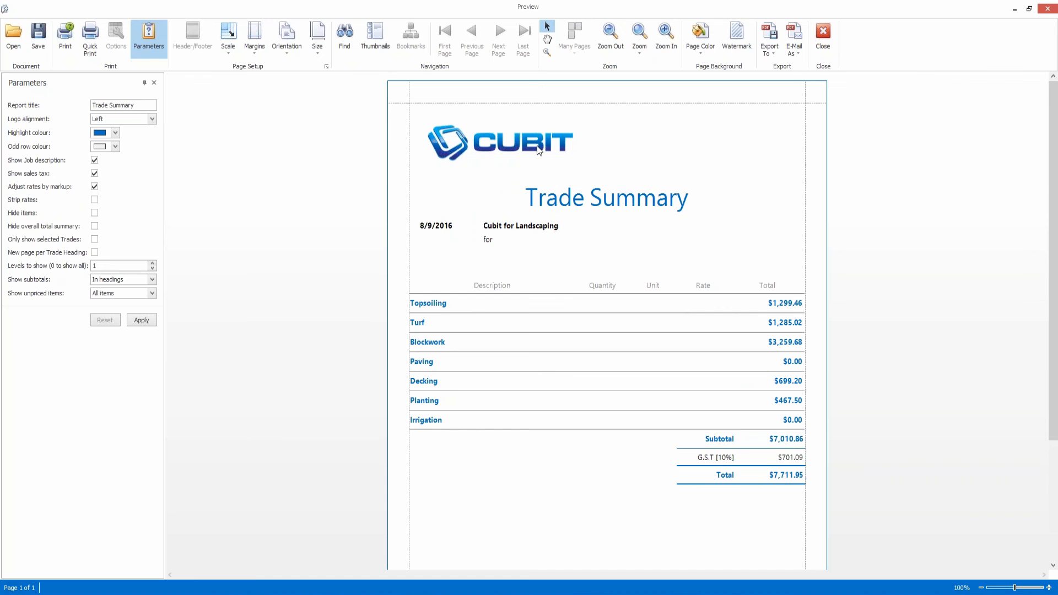
{"action": "left_click", "coordinate": [772, 55]}
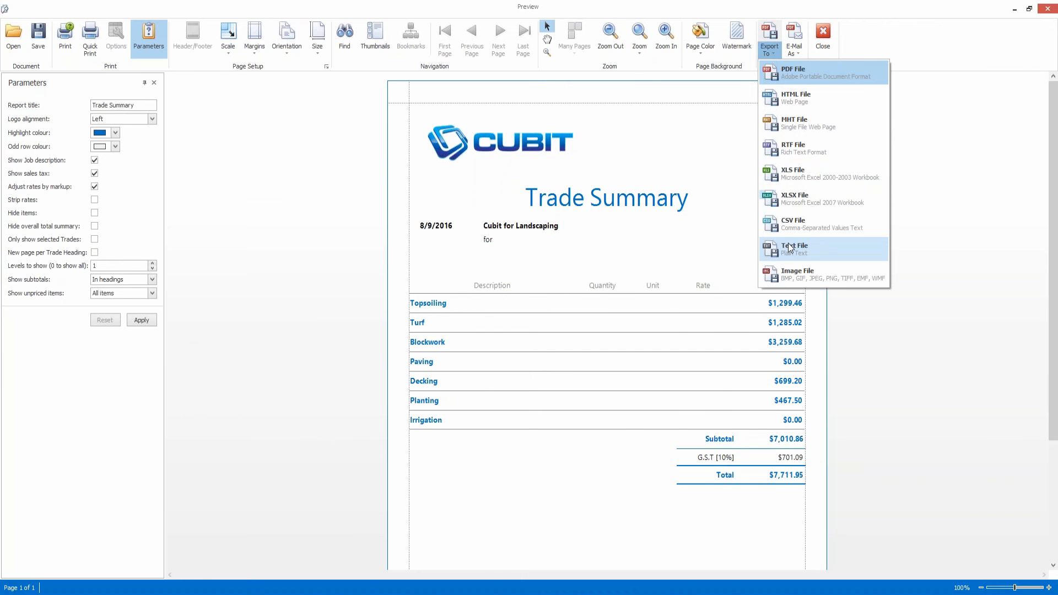
{"action": "left_click", "coordinate": [827, 36]}
{"action": "left_click", "coordinate": [827, 36]}
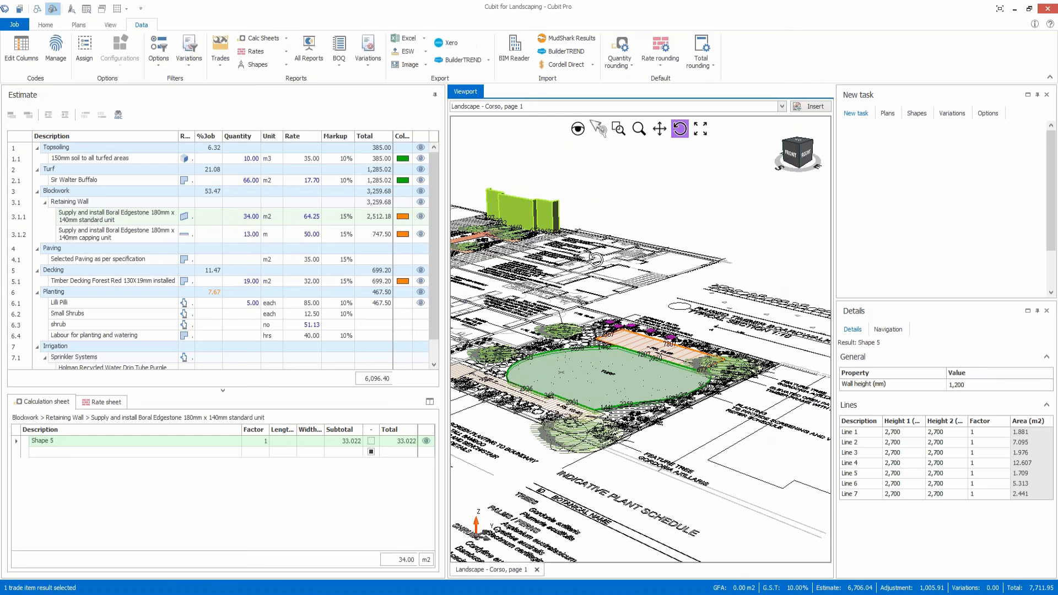